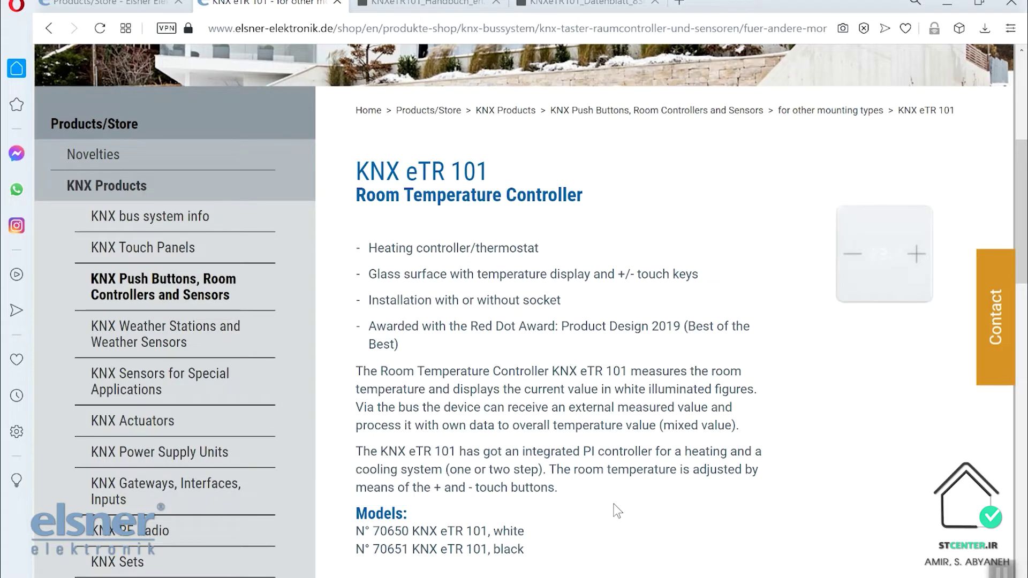
Scroll down to the product image carousel and enlarge the eTR series picture.
scroll(613, 504, down, 2)
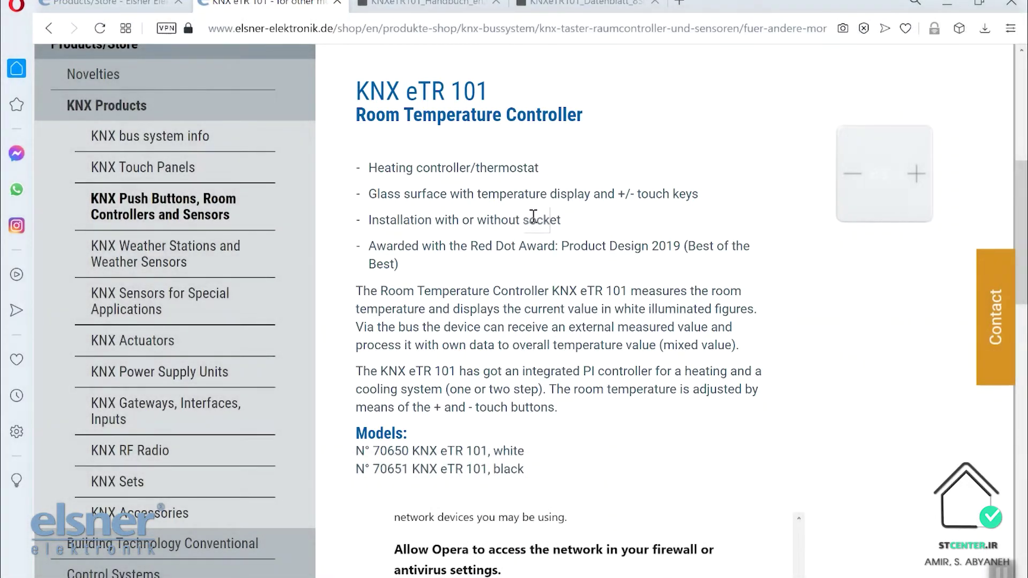
scroll(534, 216, down, 2)
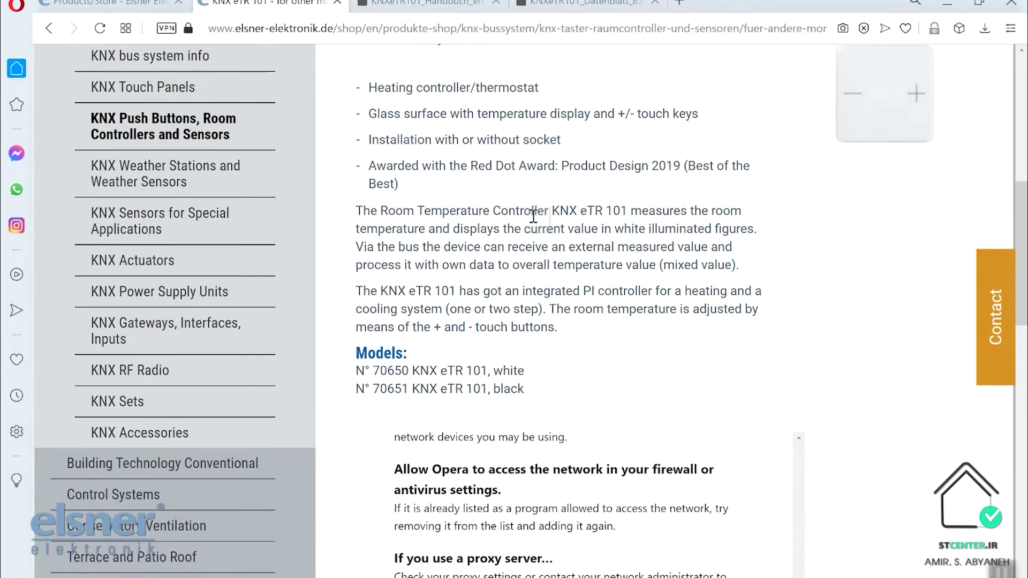
scroll(533, 216, down, 8)
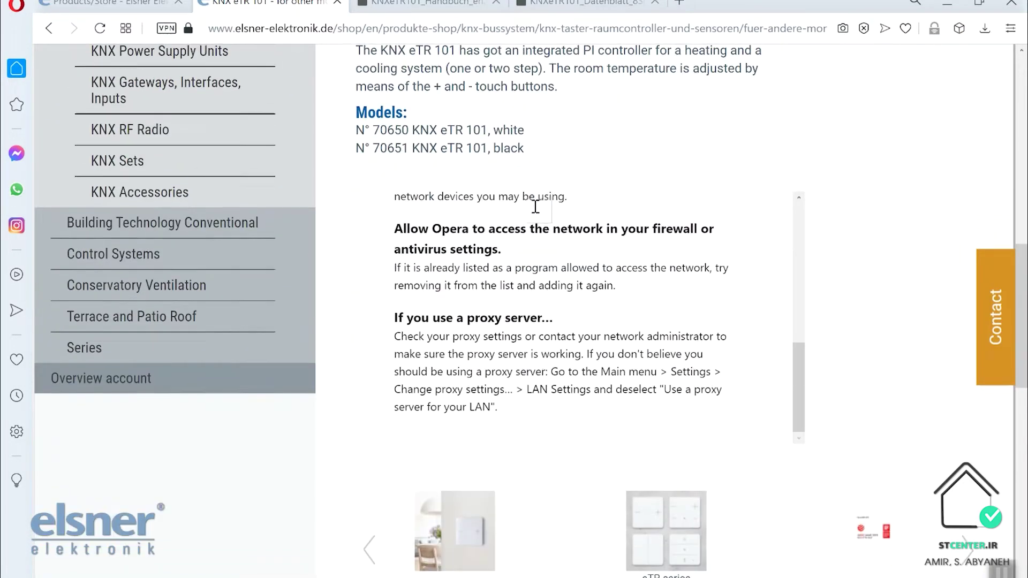
scroll(535, 206, down, 2)
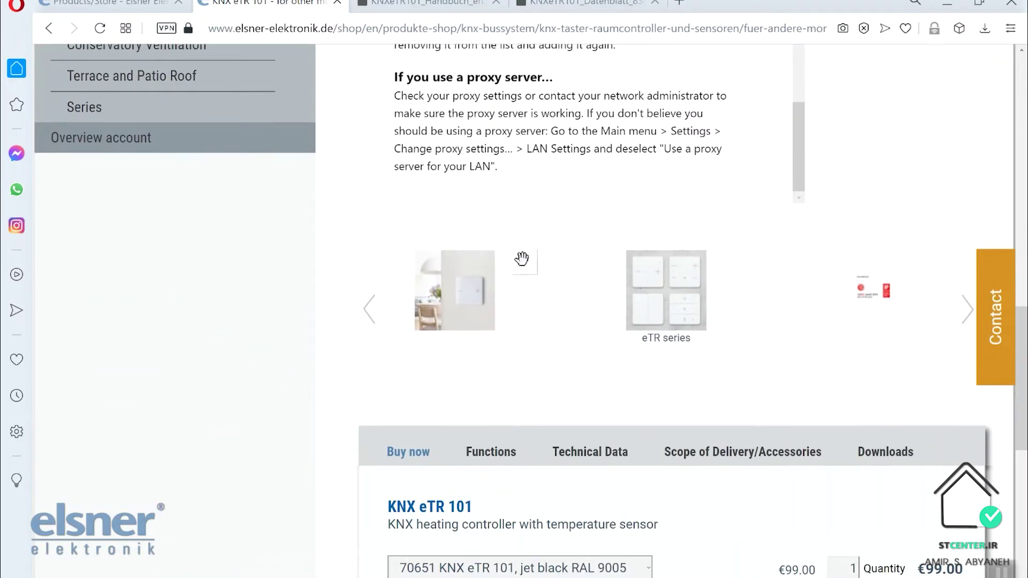
click(643, 286)
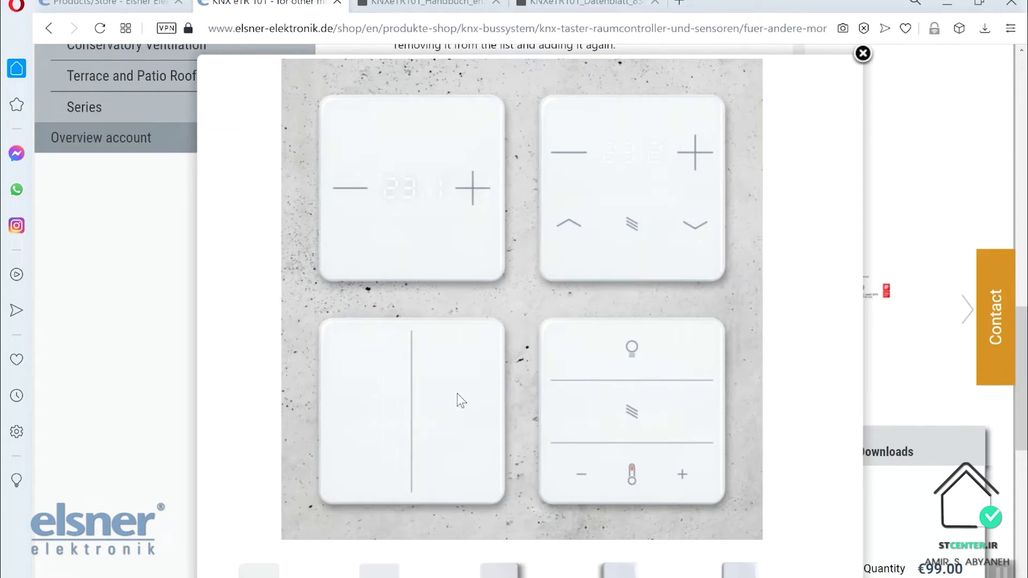
Close the enlarged eTR series picture, then view and close the red dot and iF award image.
scroll(465, 391, up, 3)
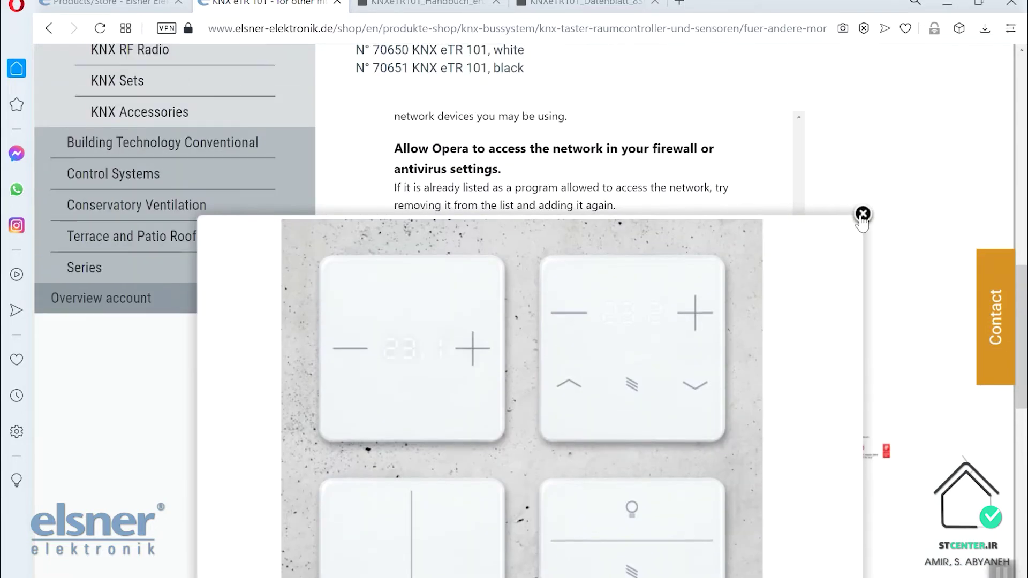
click(862, 215)
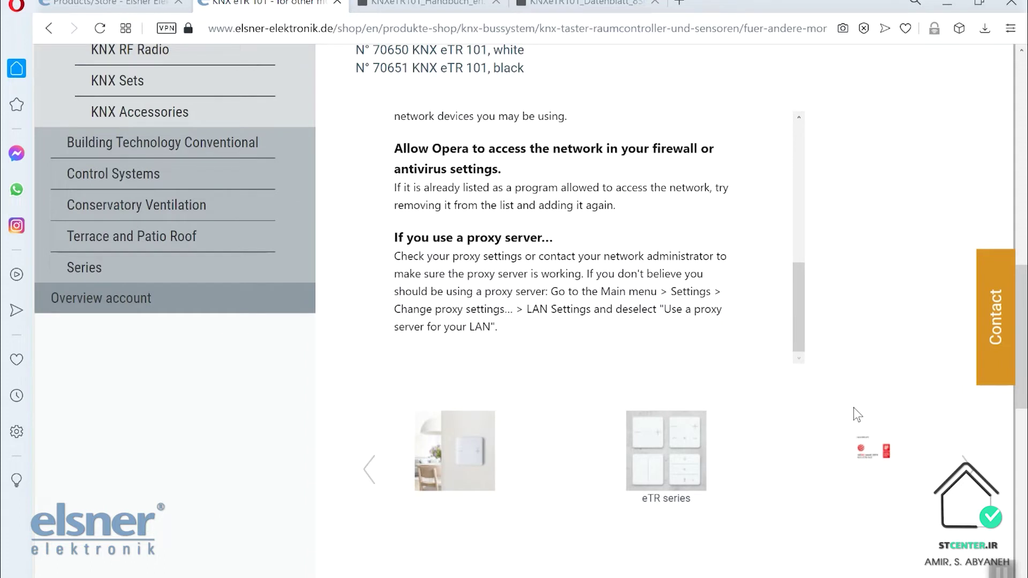
click(860, 454)
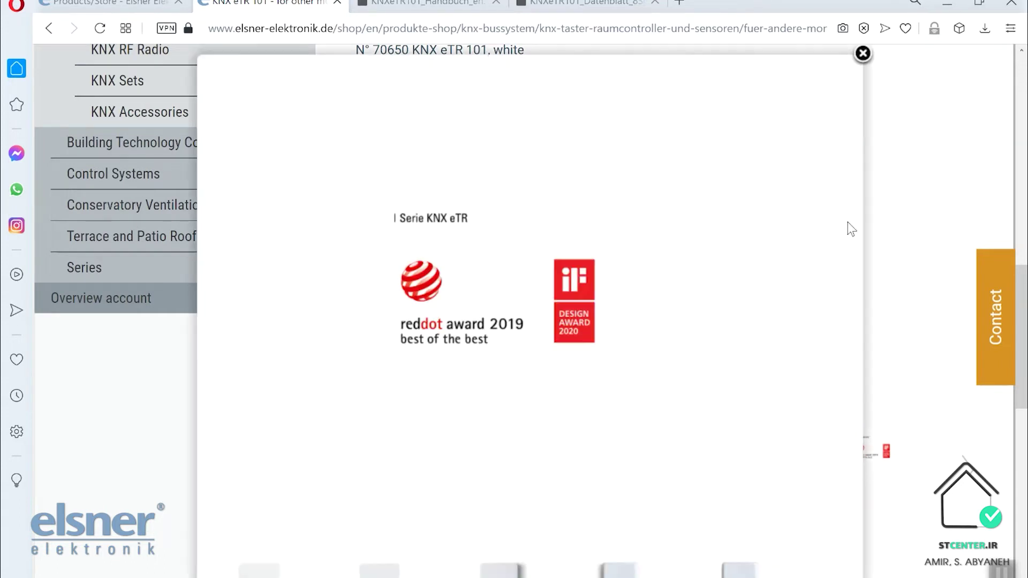
click(862, 54)
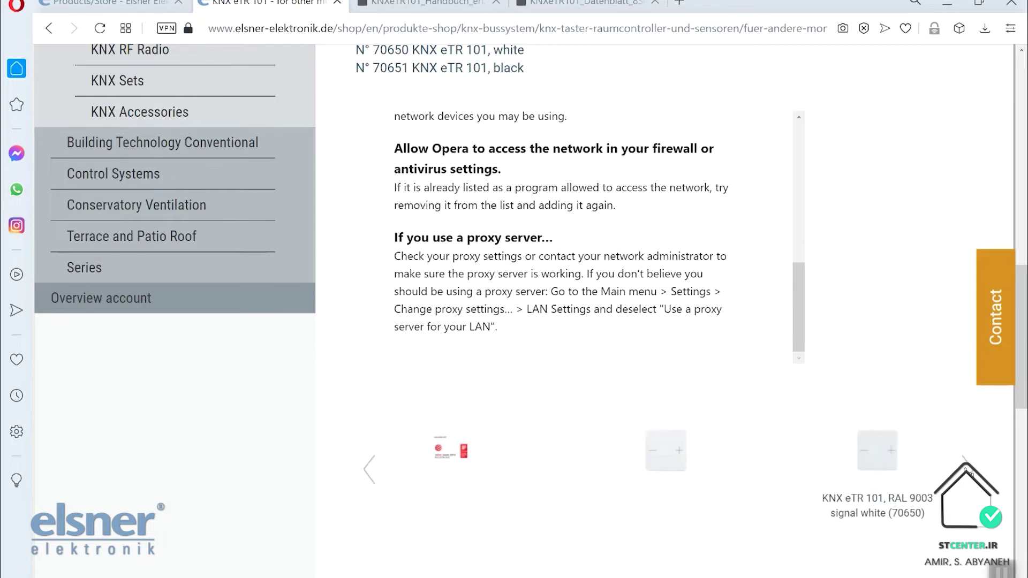
View the enlarged white eTR 101 product photo, close it, and move down to the Buy now section.
scroll(874, 477, down, 3)
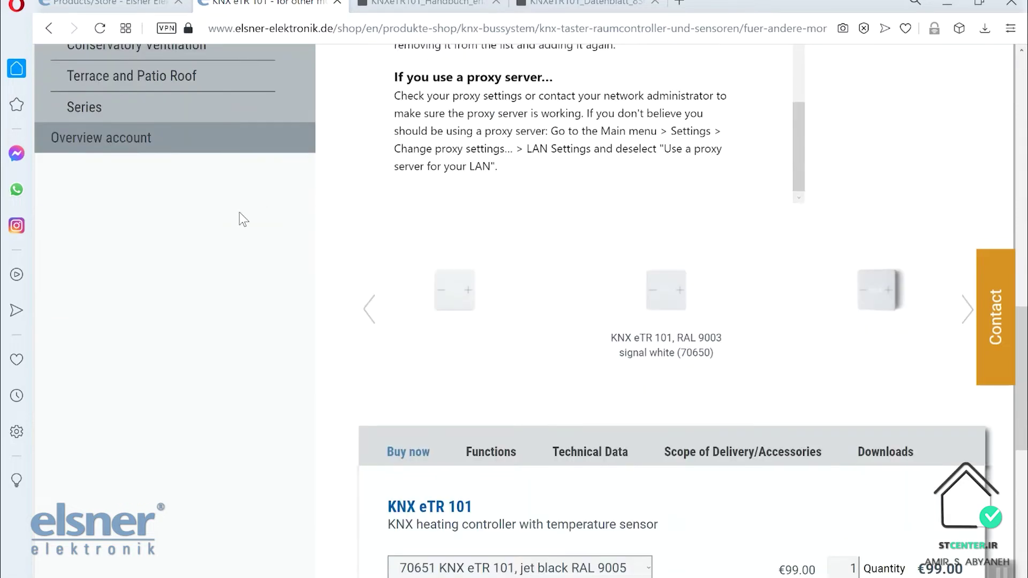
click(875, 302)
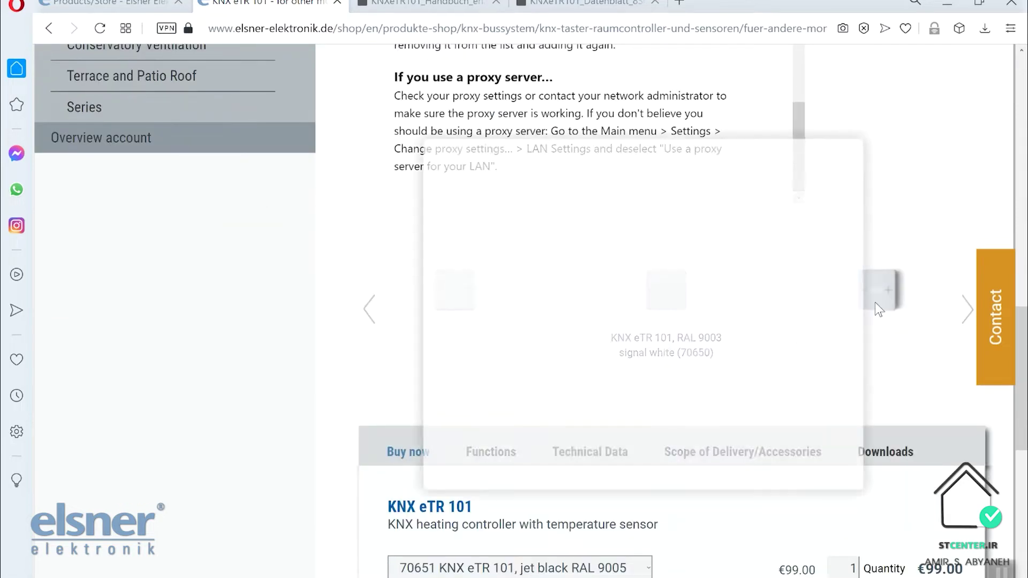
scroll(626, 295, down, 2)
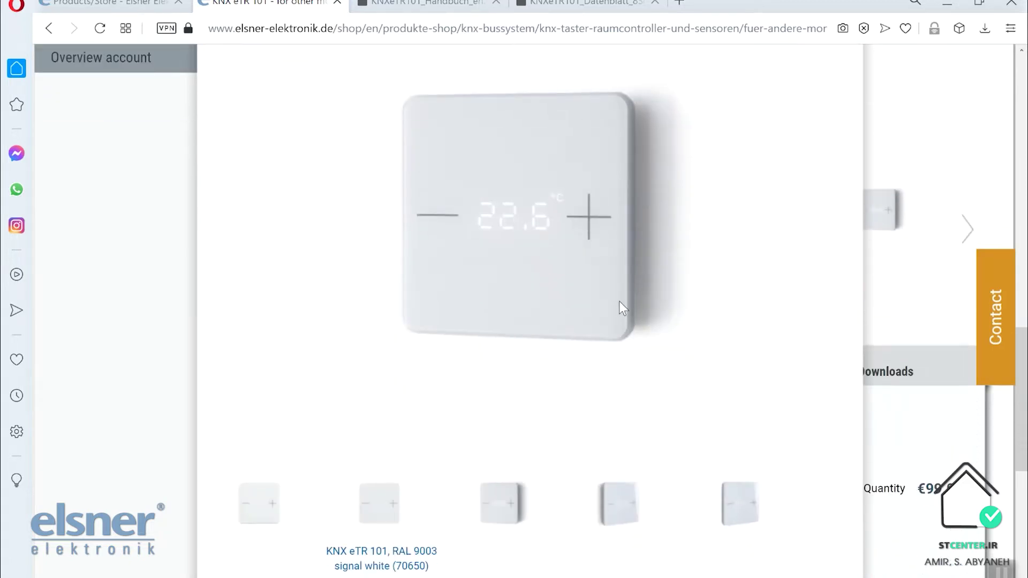
scroll(619, 301, up, 2)
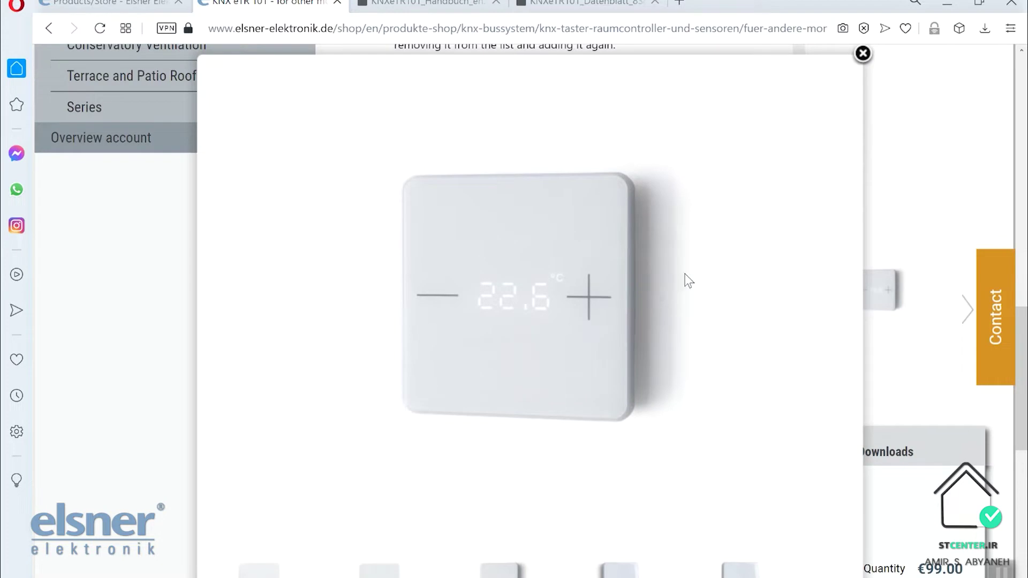
click(860, 56)
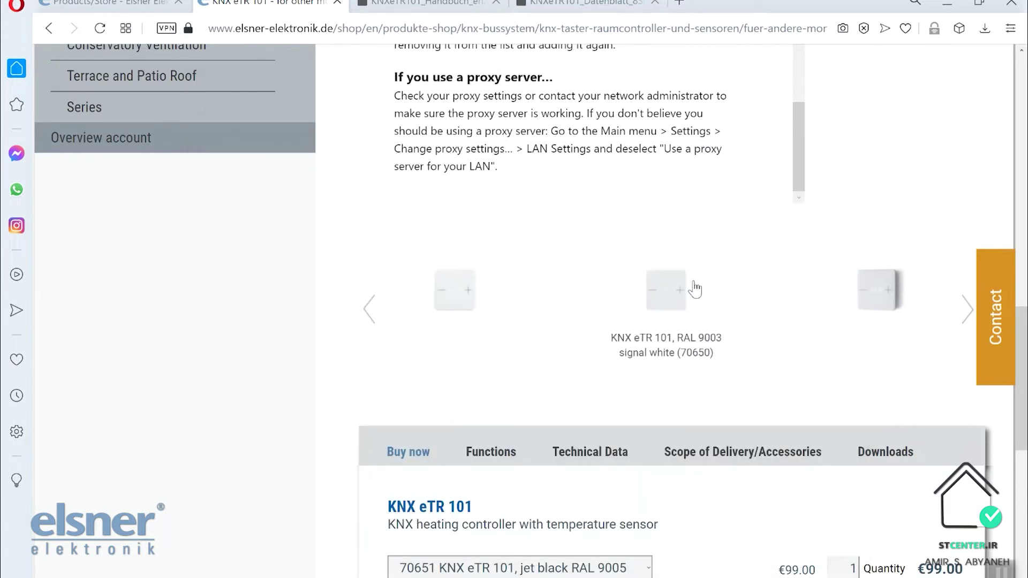
scroll(538, 437, down, 3)
Check the eTR 101 colour variants, then display its list of functions.
click(545, 407)
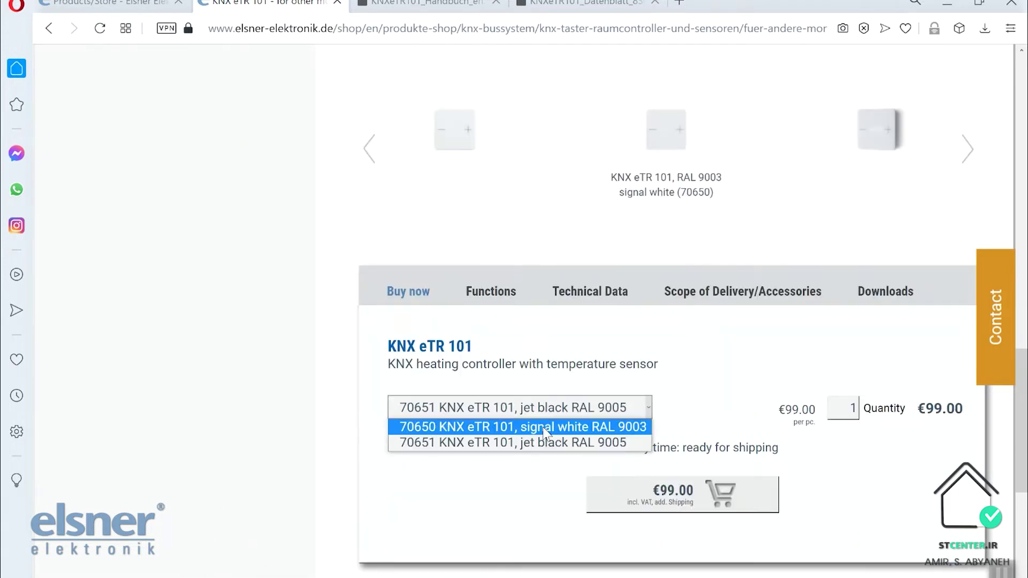
click(492, 292)
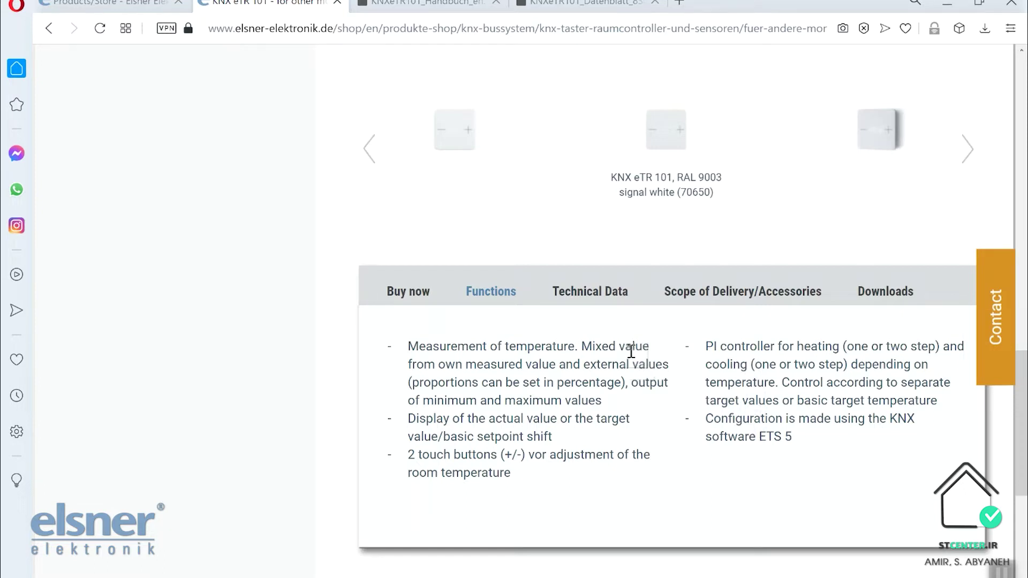
Review the Technical Data table, including IP 20 protection and 41 communication objects, then list the downloads.
click(607, 308)
scroll(610, 322, down, 5)
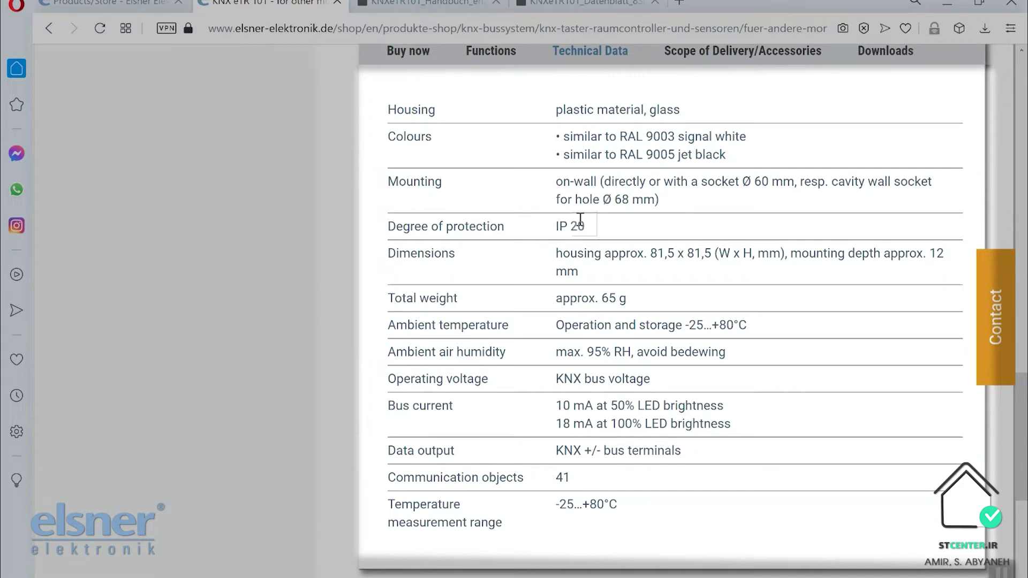
mouse_move(580, 227)
mouse_down()
mouse_move(559, 225)
mouse_move(583, 224)
mouse_up()
click(584, 241)
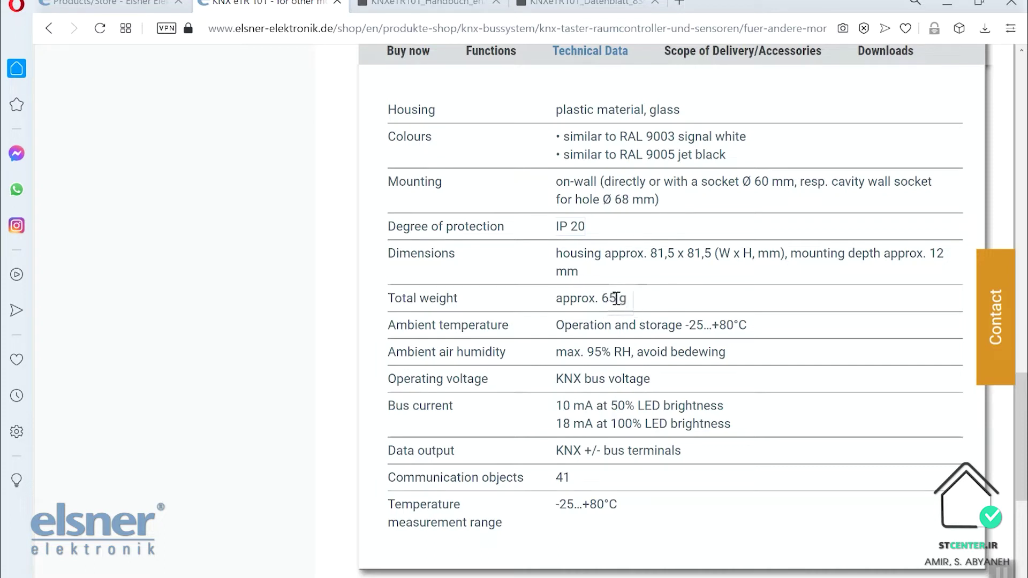
scroll(616, 299, down, 2)
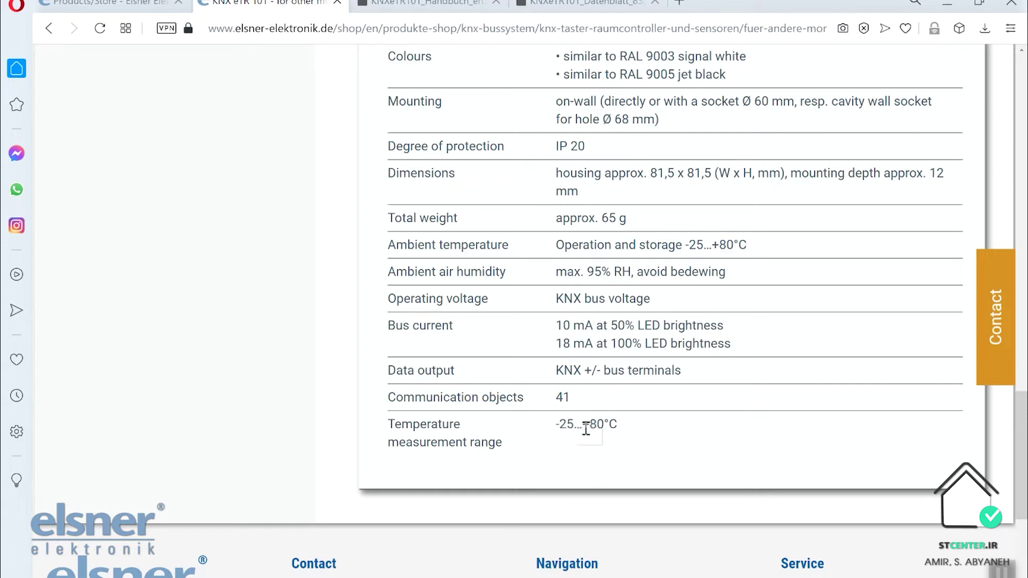
scroll(586, 428, up, 4)
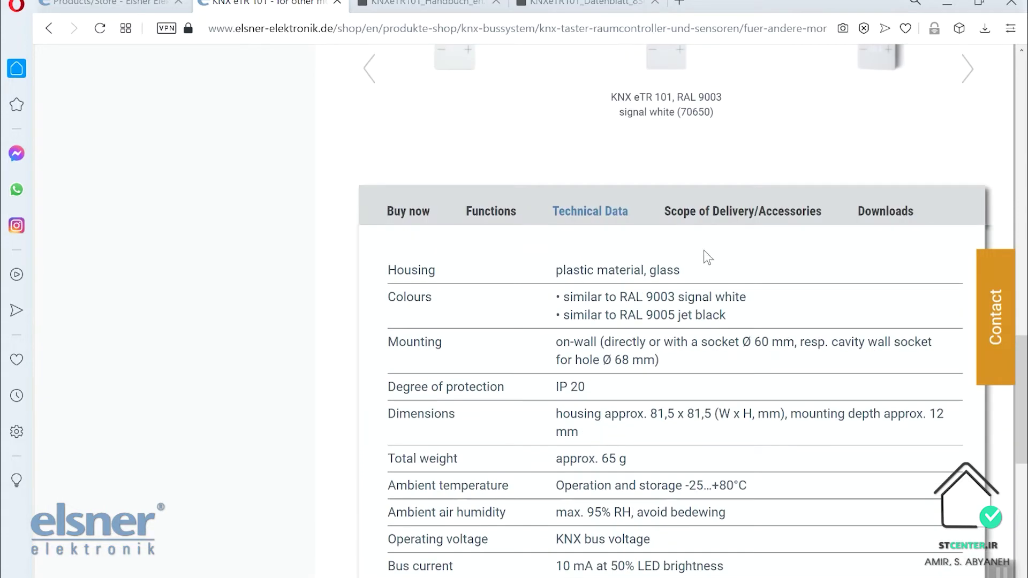
click(856, 229)
Switch to the KNX eTR 101 manual PDF and scroll through it.
scroll(665, 345, down, 4)
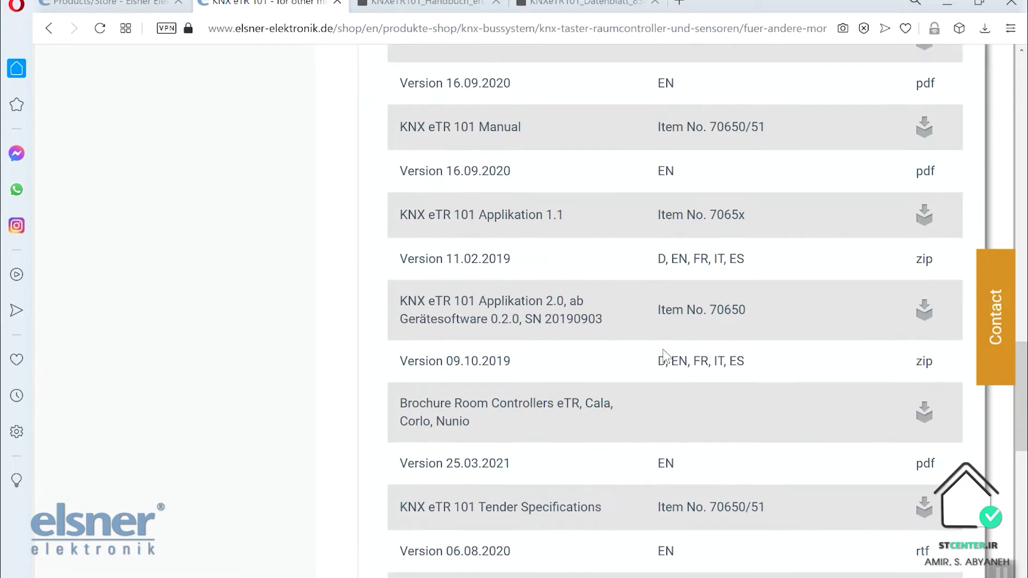
scroll(663, 349, up, 3)
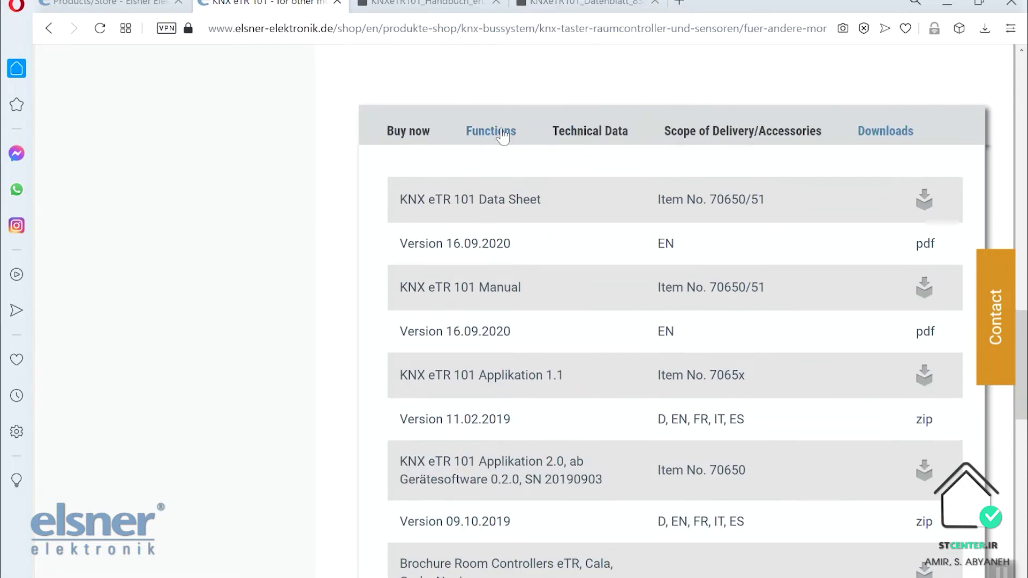
click(423, 5)
scroll(473, 241, up, 6)
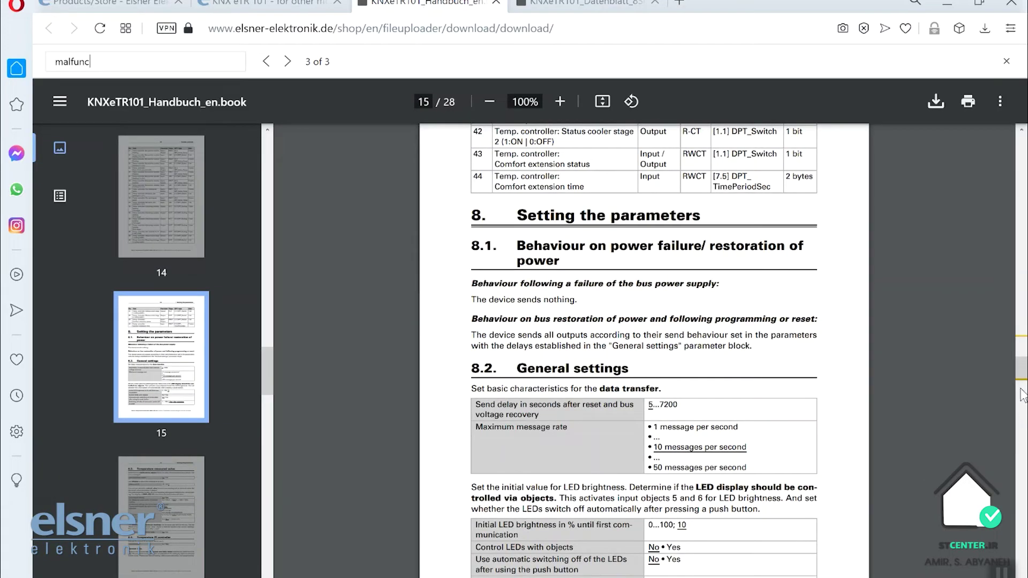
drag(1021, 369, 1014, 154)
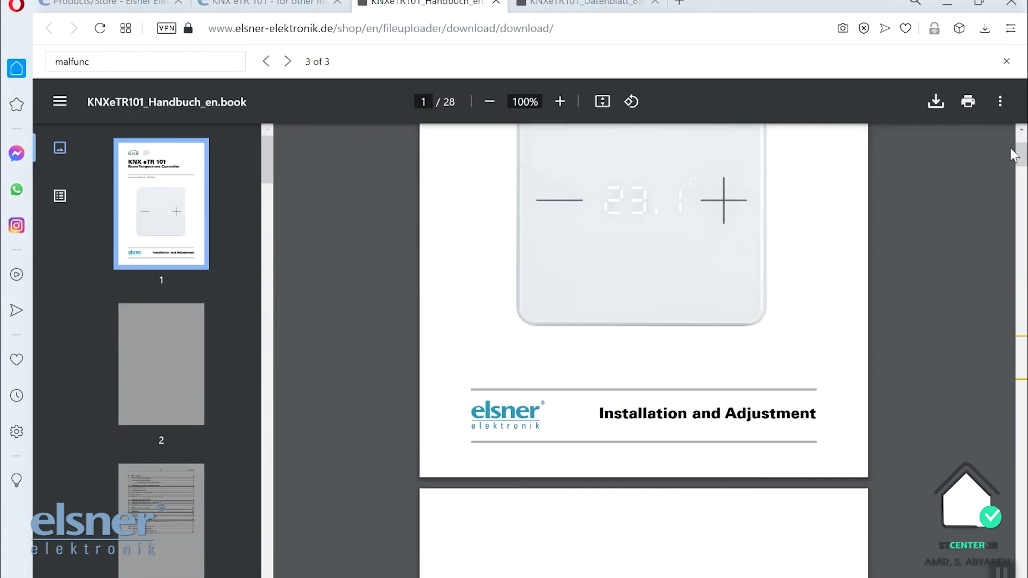
scroll(900, 241, up, 3)
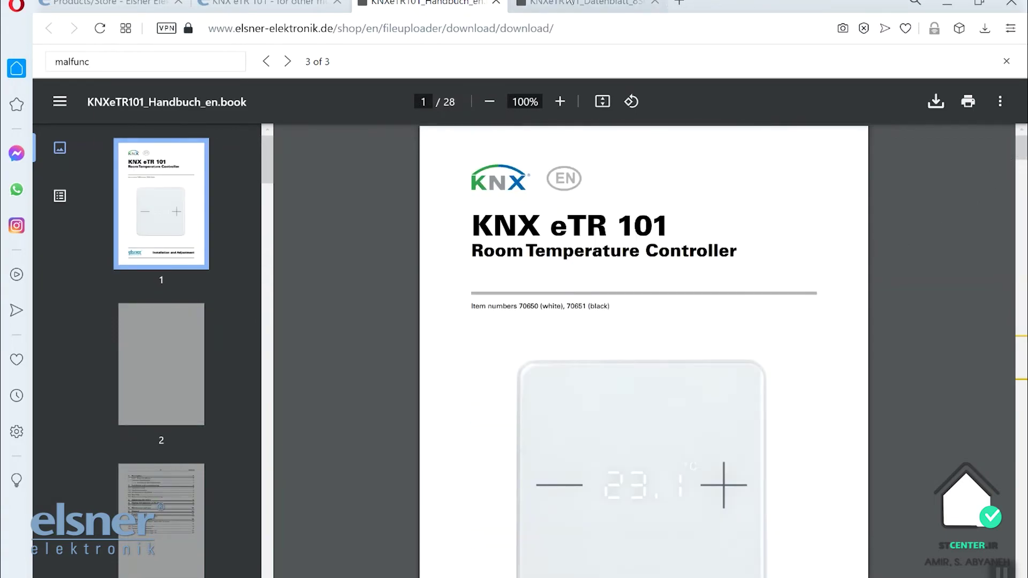
Switch to the KNX eTR 101 data sheet PDF and scroll to page 2's mounting and display instructions.
click(568, 4)
scroll(697, 322, down, 6)
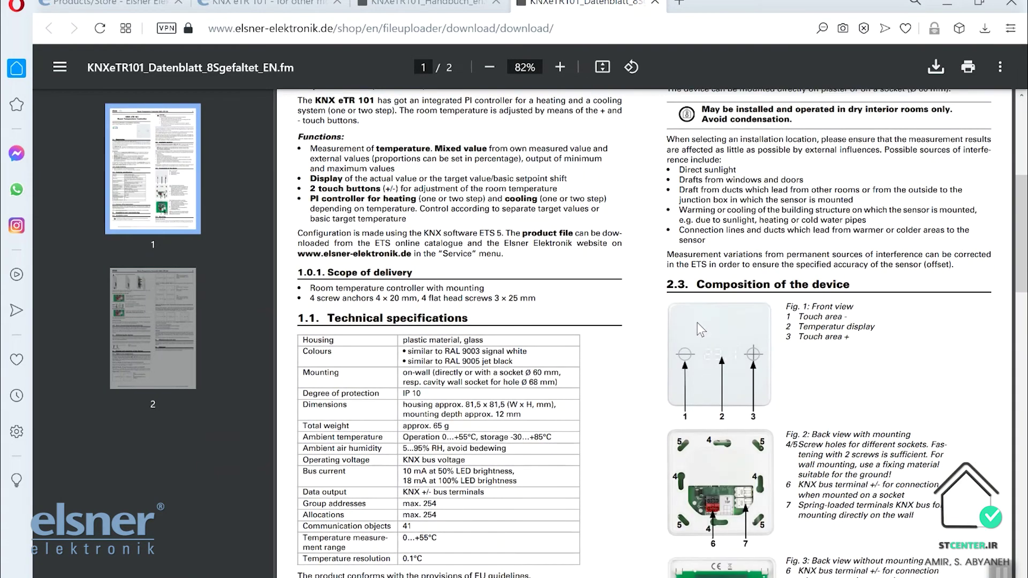
scroll(697, 323, down, 7)
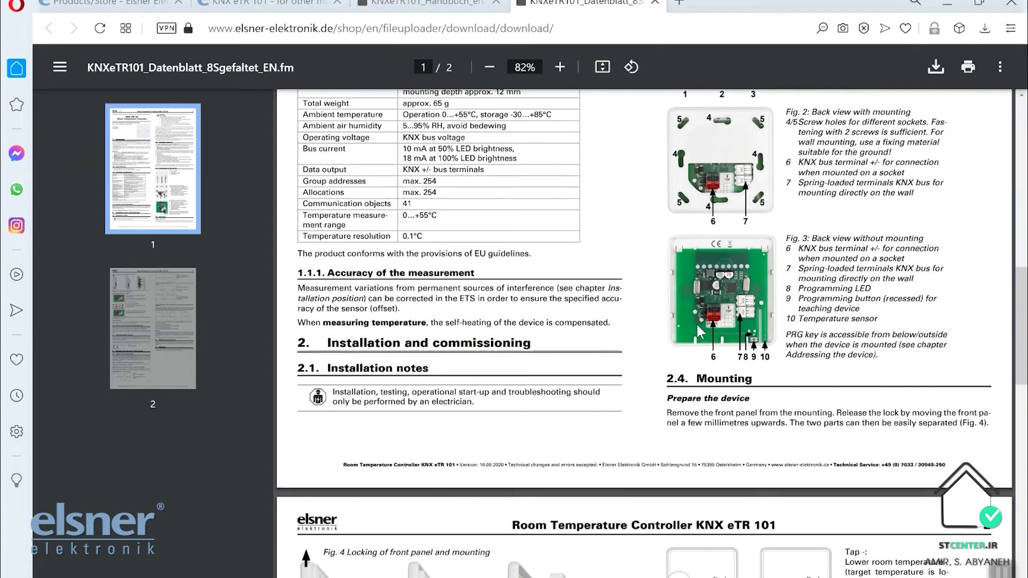
scroll(699, 328, up, 4)
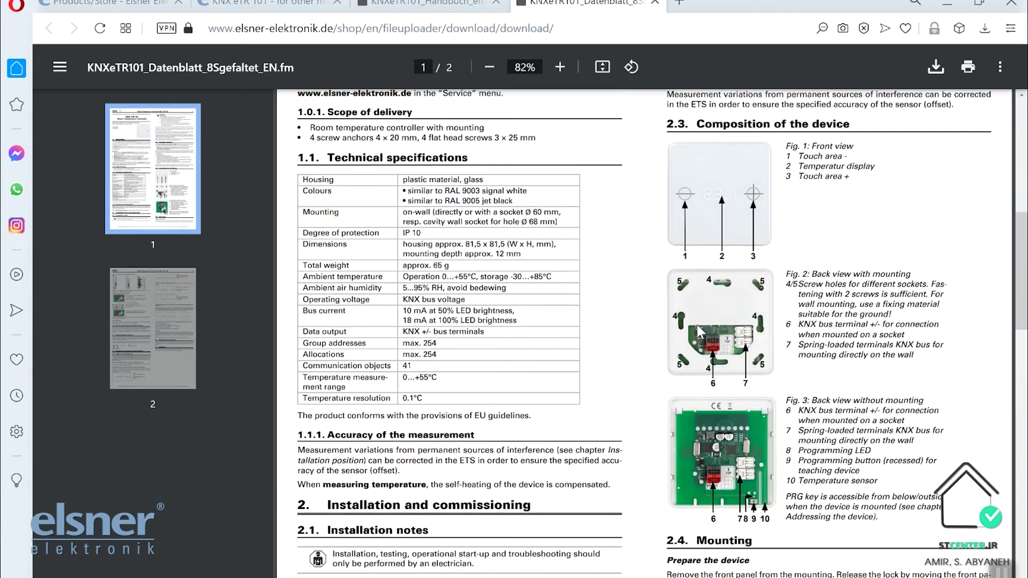
scroll(699, 332, down, 5)
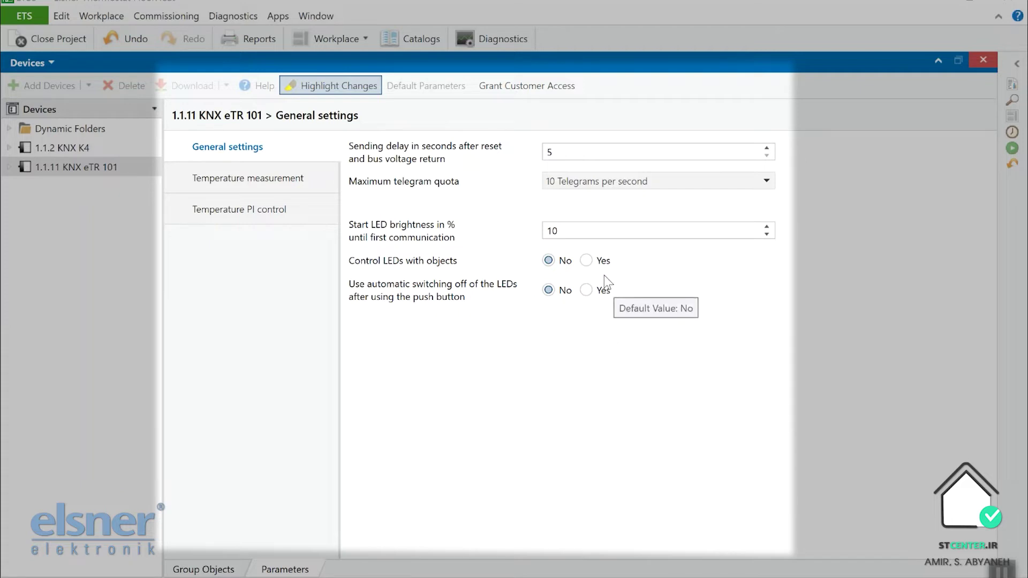
click(587, 185)
click(587, 184)
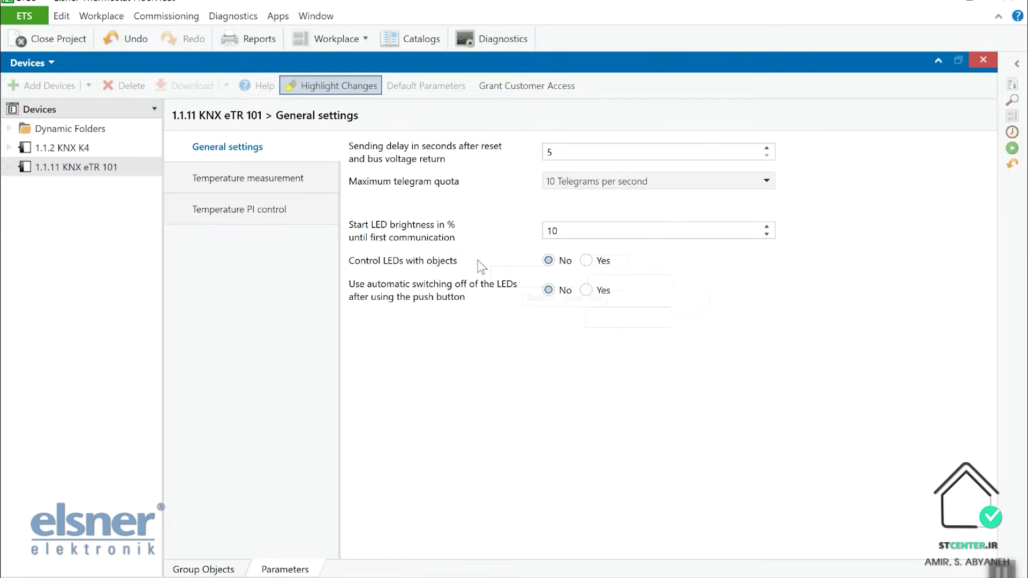
click(309, 175)
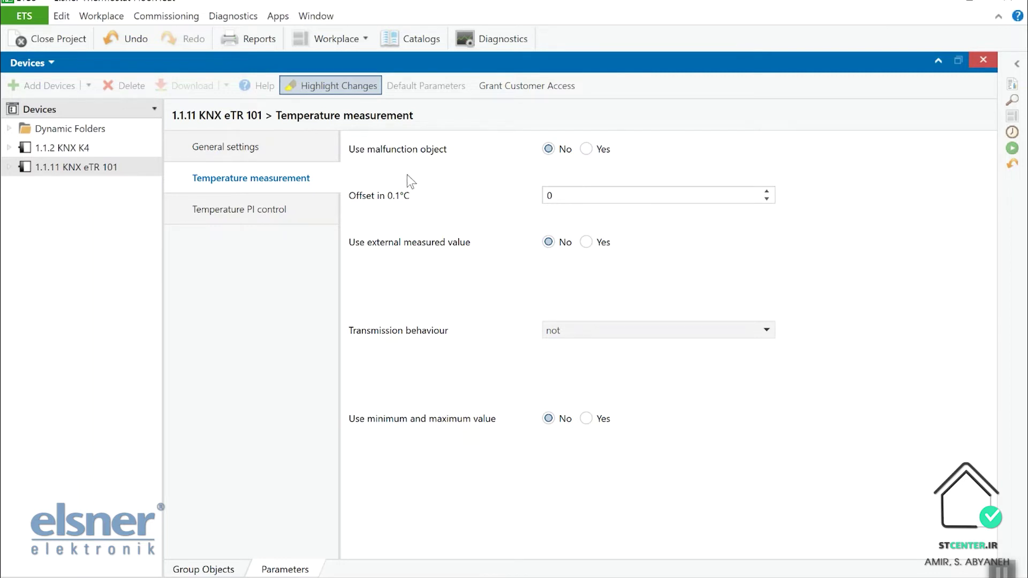
Enable the malfunction object and the external measured value, keeping the external proportion at 50%.
click(589, 150)
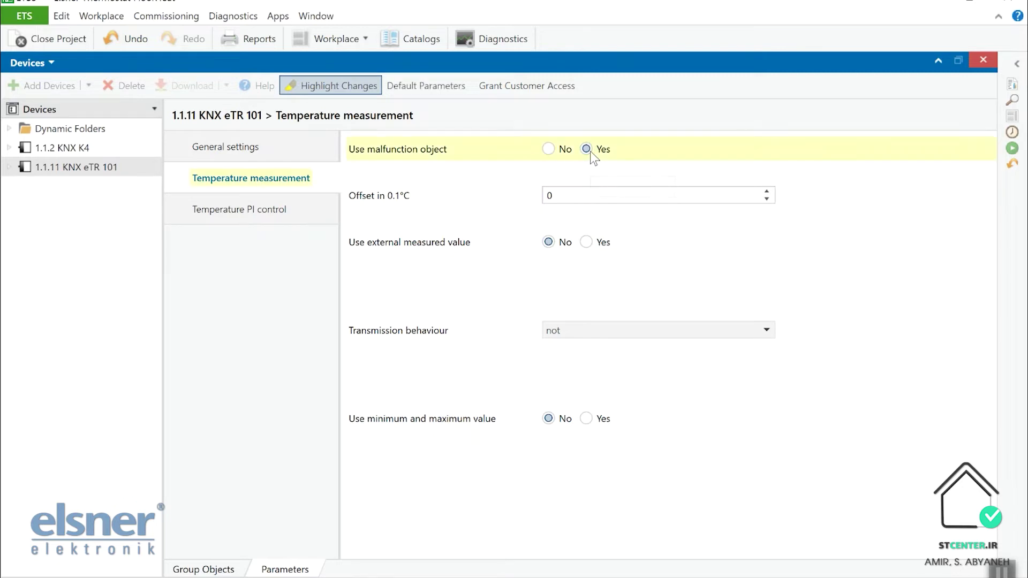
click(586, 243)
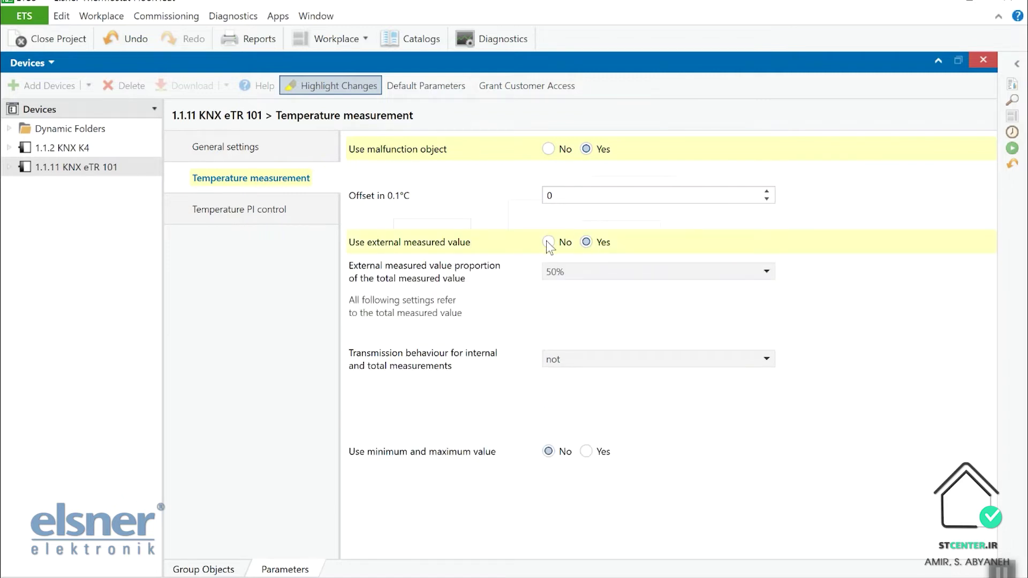
click(575, 267)
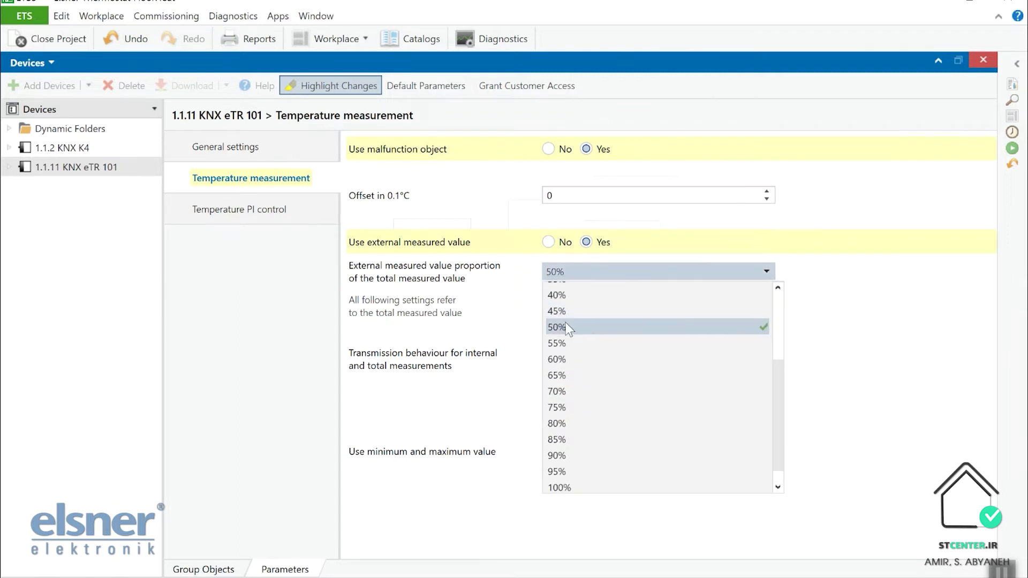
click(568, 329)
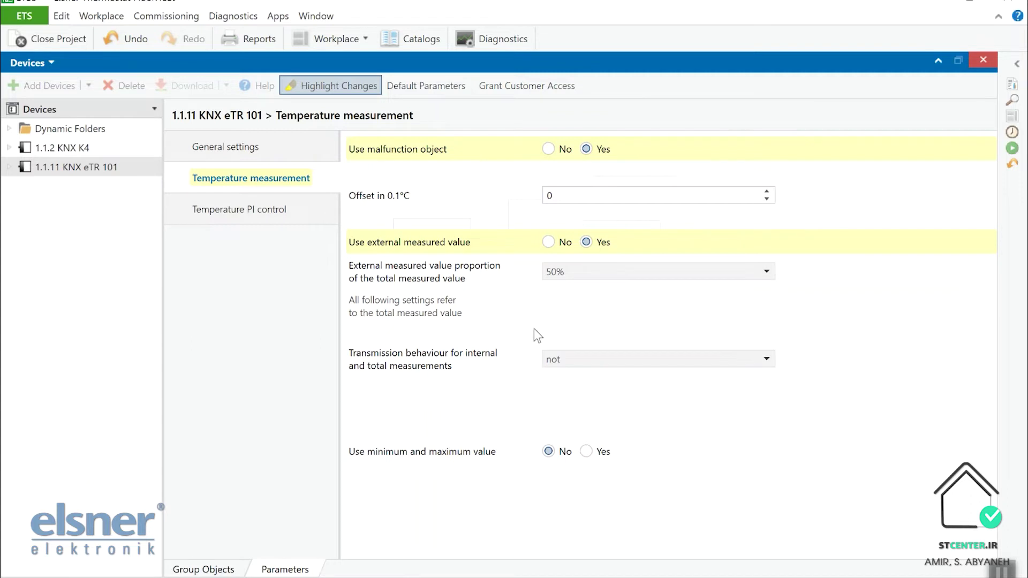
Disable the external measured value, trial on-change-and-periodic transmission at 10 sec, then reset transmission to 'not'.
click(554, 243)
click(563, 333)
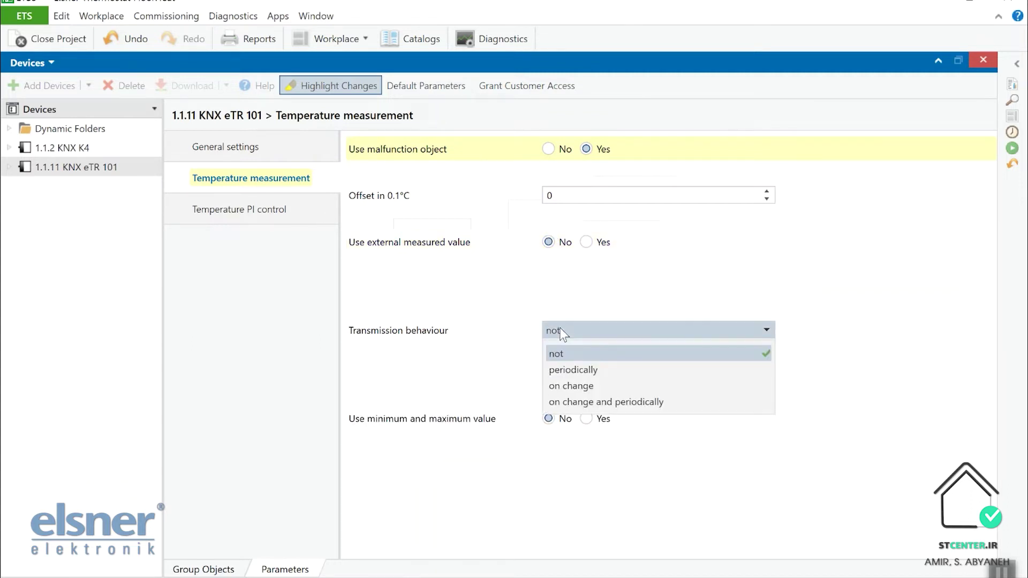
click(574, 404)
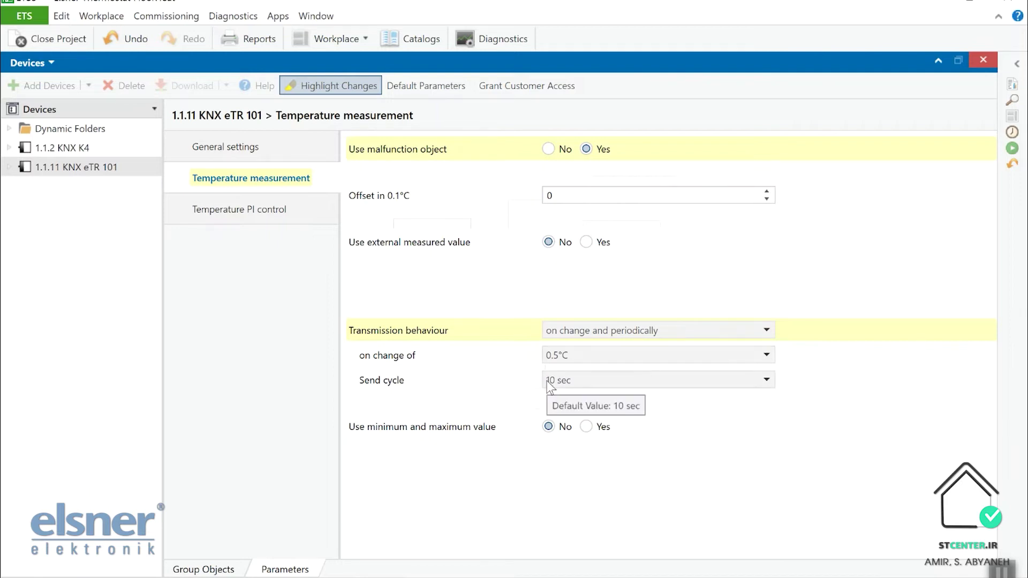
click(548, 384)
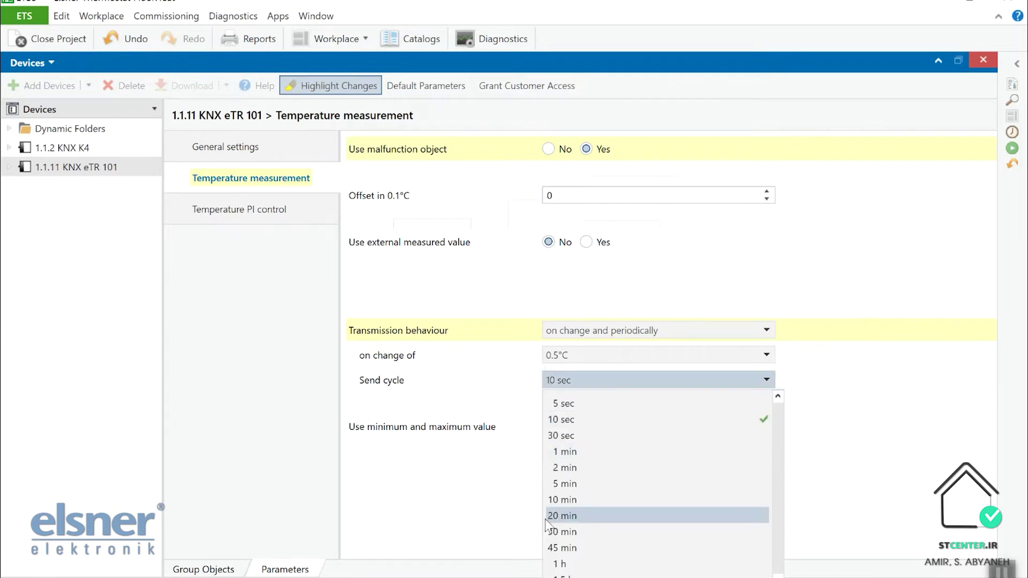
click(526, 396)
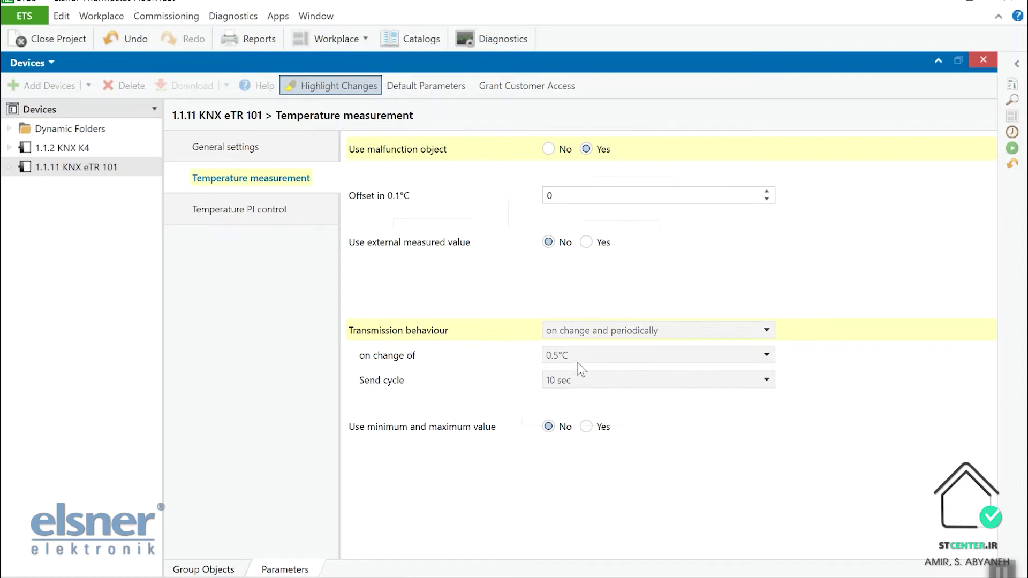
click(577, 337)
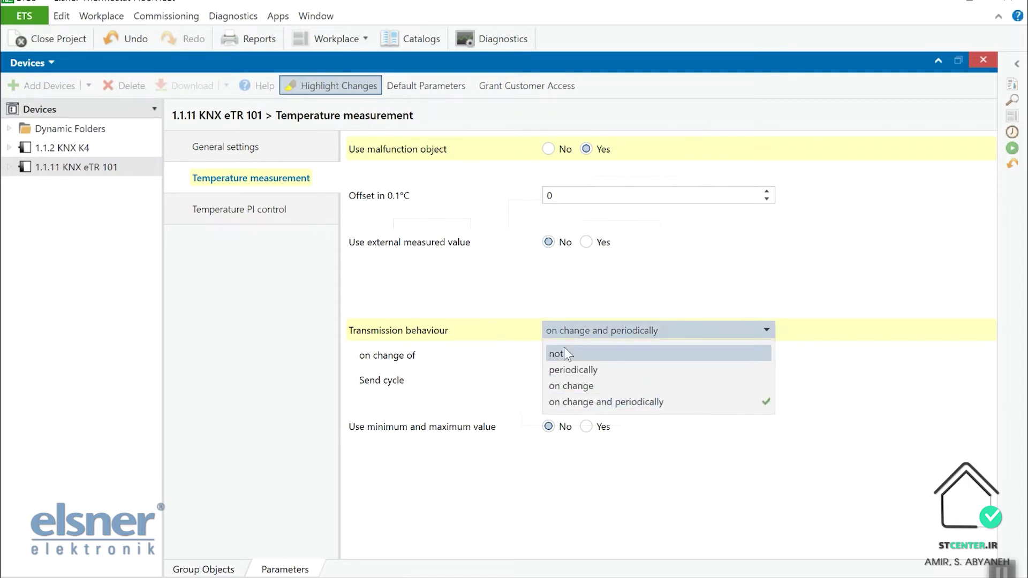
click(564, 345)
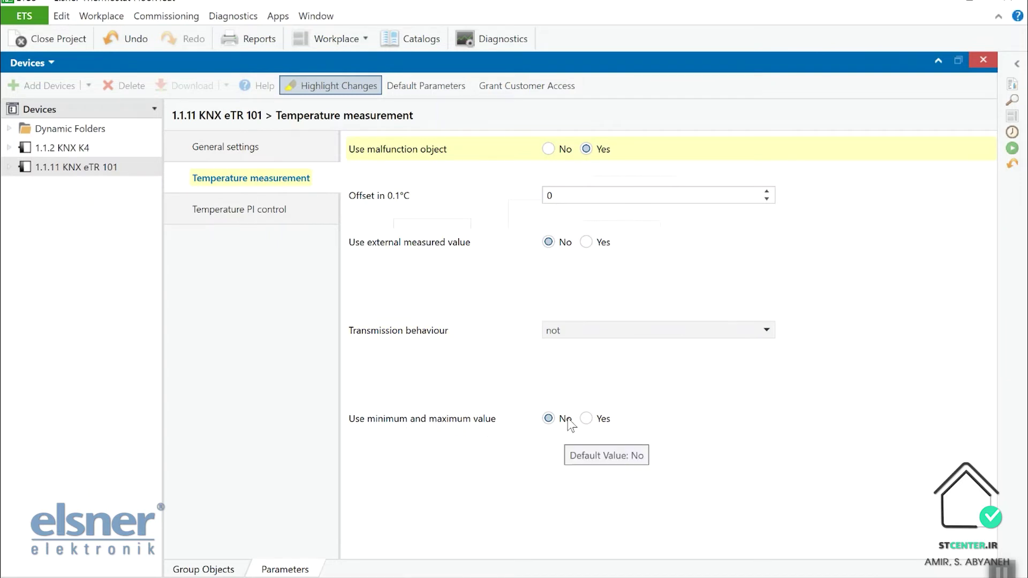
click(289, 220)
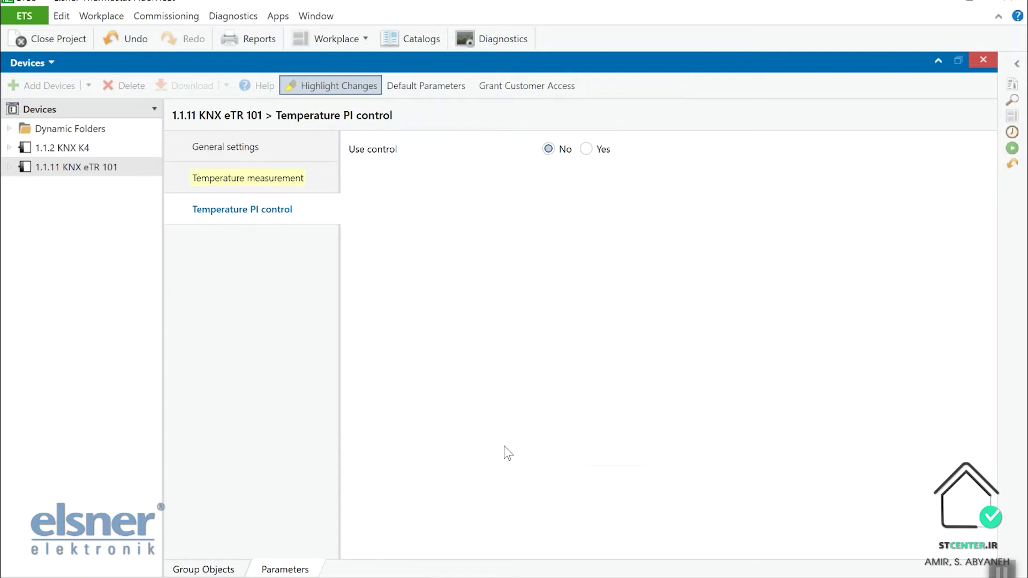
Consult the course notes, then set Use control to Yes for temperature PI control.
click(519, 572)
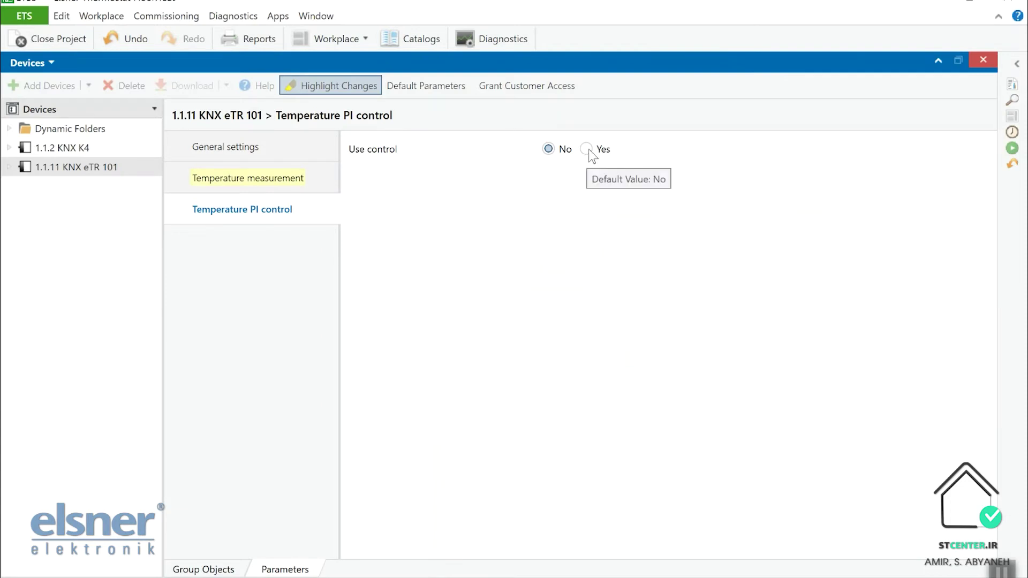
click(590, 149)
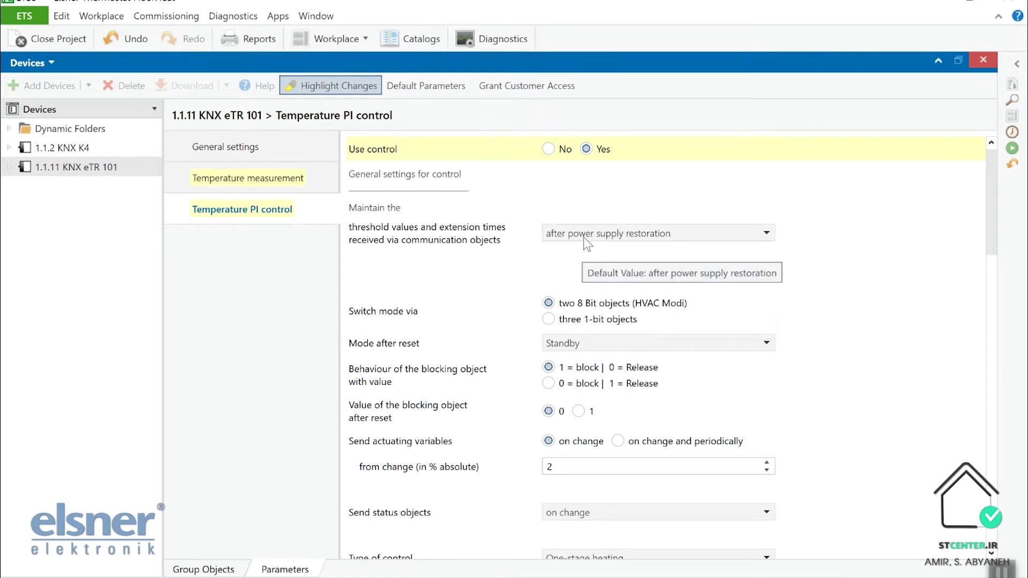
scroll(575, 343, down, 1)
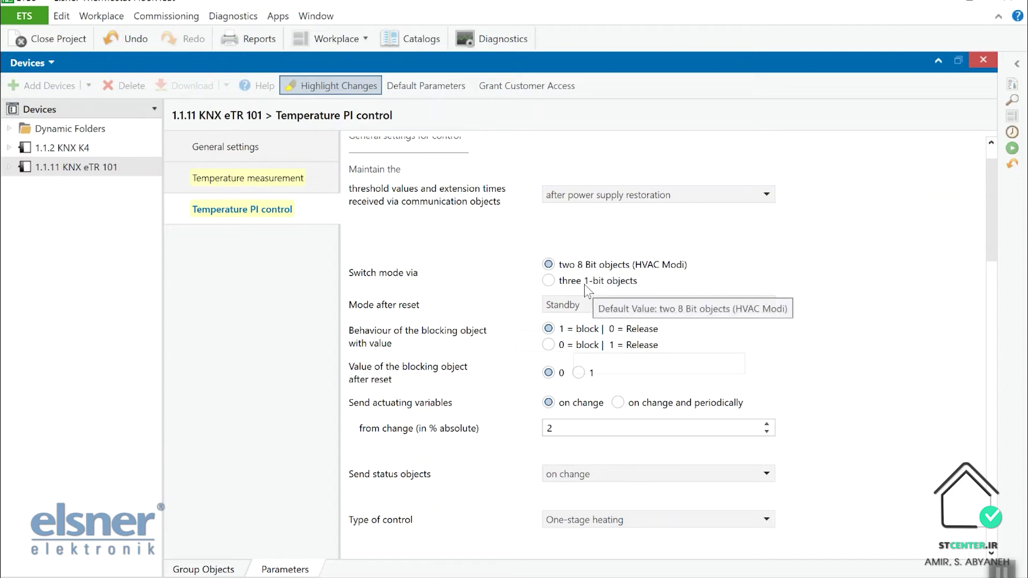
Give group object 15, HVAC mode (priority 1), the data type 20.102 HVAC mode.
click(223, 570)
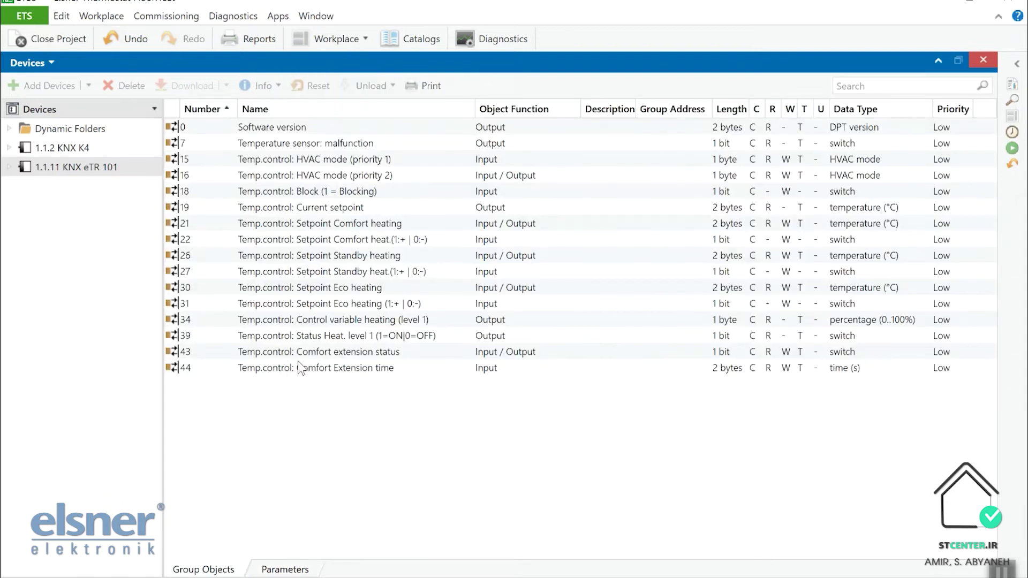
click(433, 158)
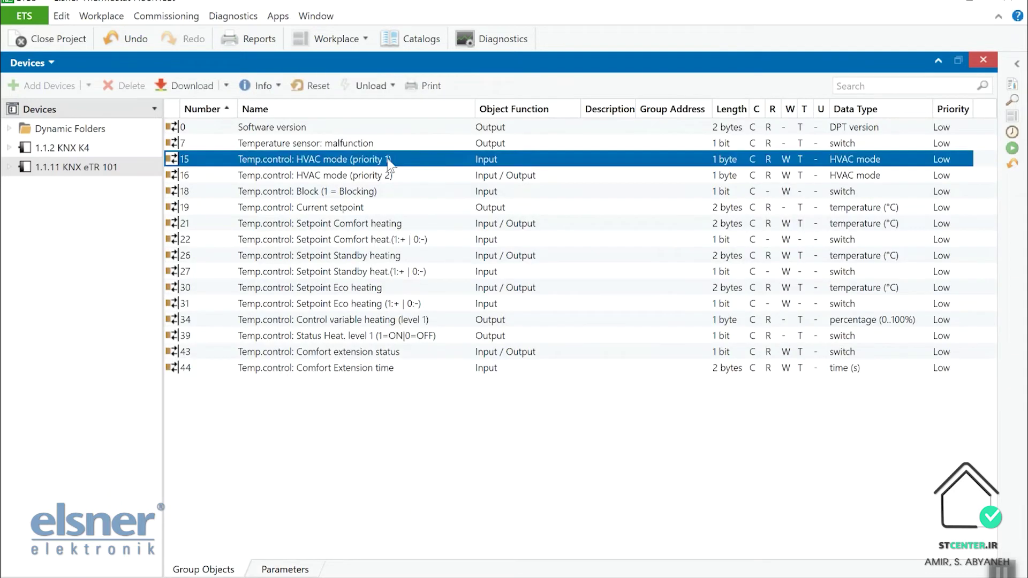
click(1012, 84)
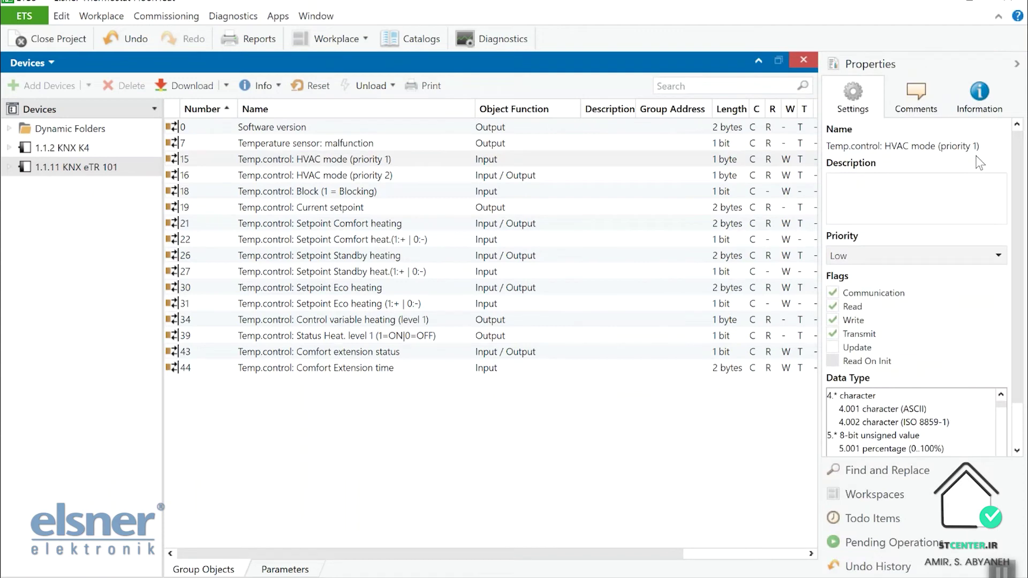
scroll(903, 423, down, 15)
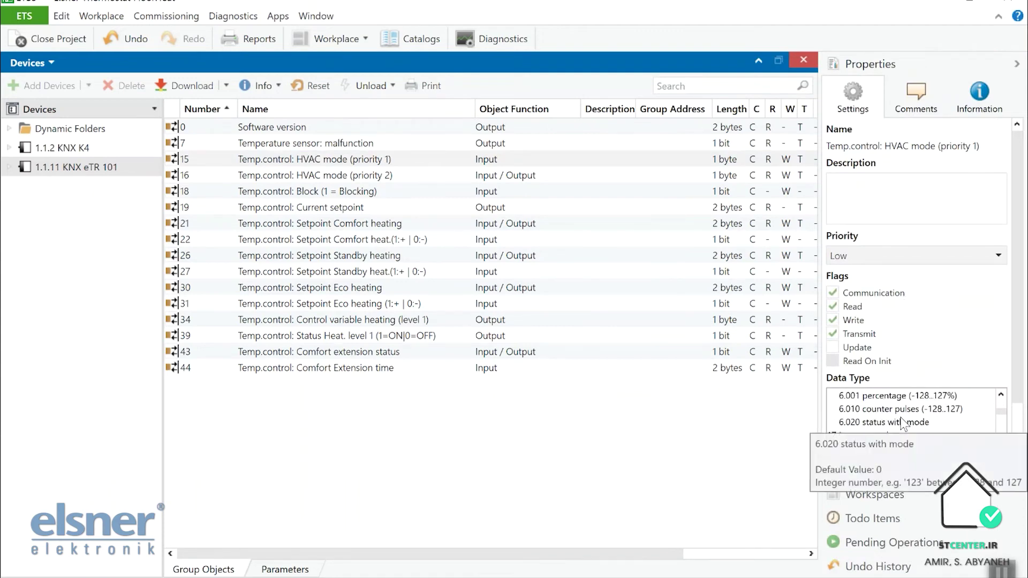
scroll(903, 423, down, 5)
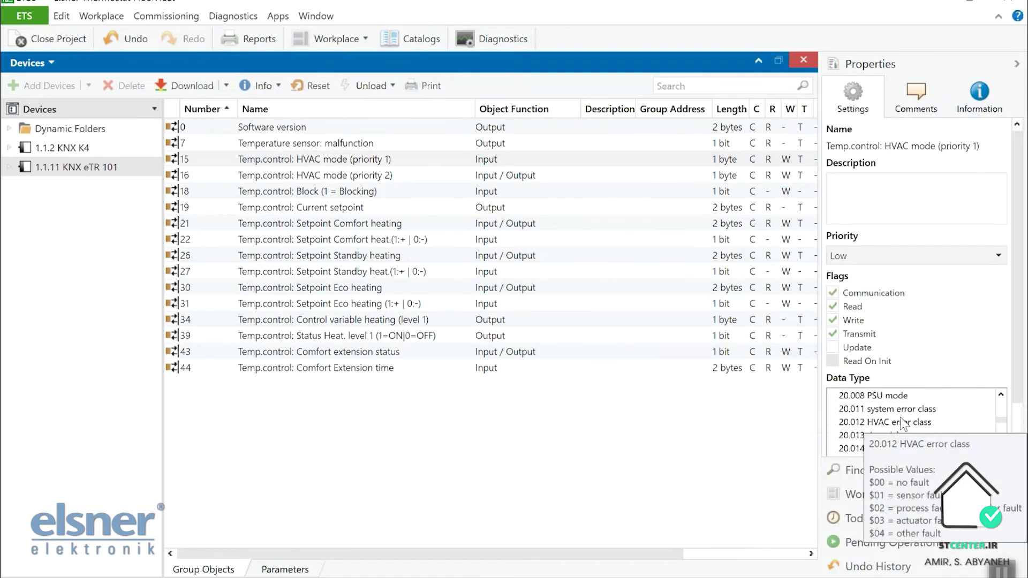
scroll(904, 423, down, 1)
click(903, 423)
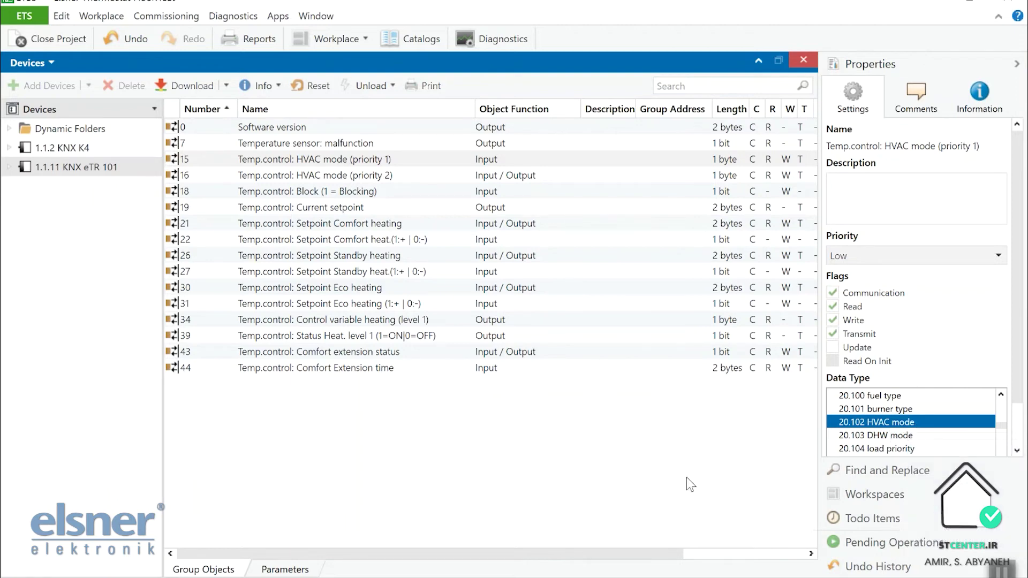
click(303, 570)
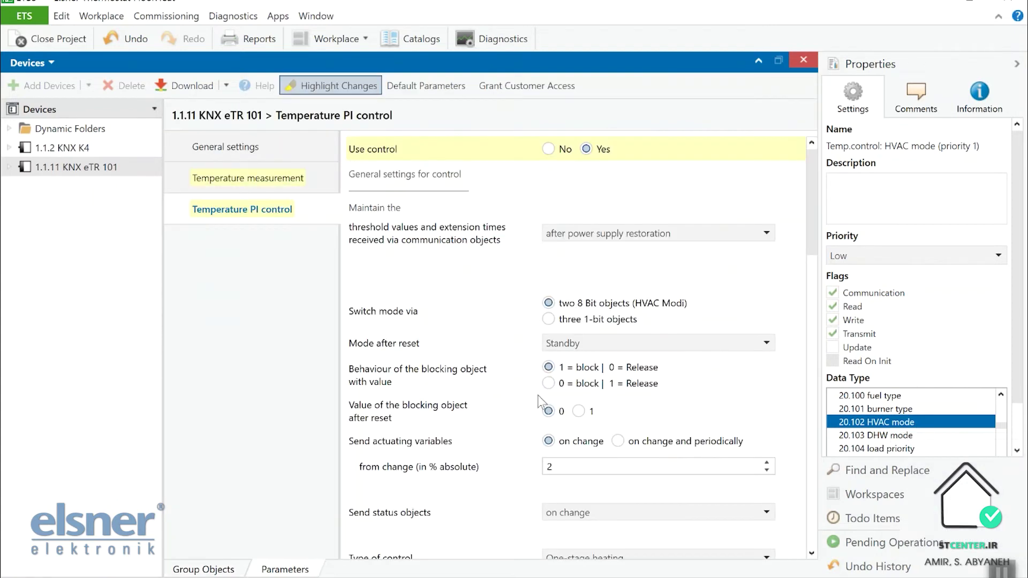
Close the Properties panel and change Mode after reset from Standby to Comfort.
click(1016, 63)
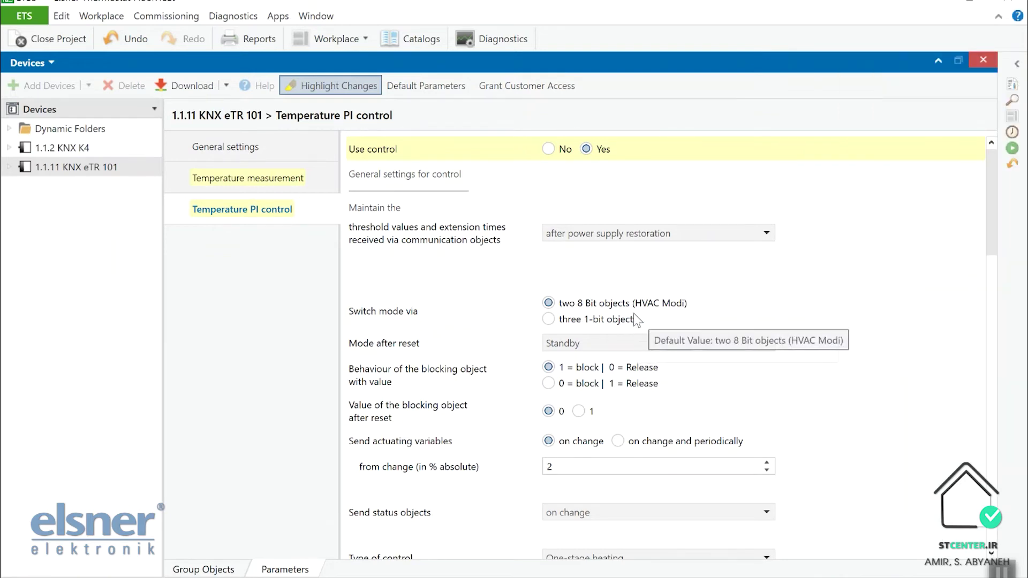
click(606, 345)
click(601, 366)
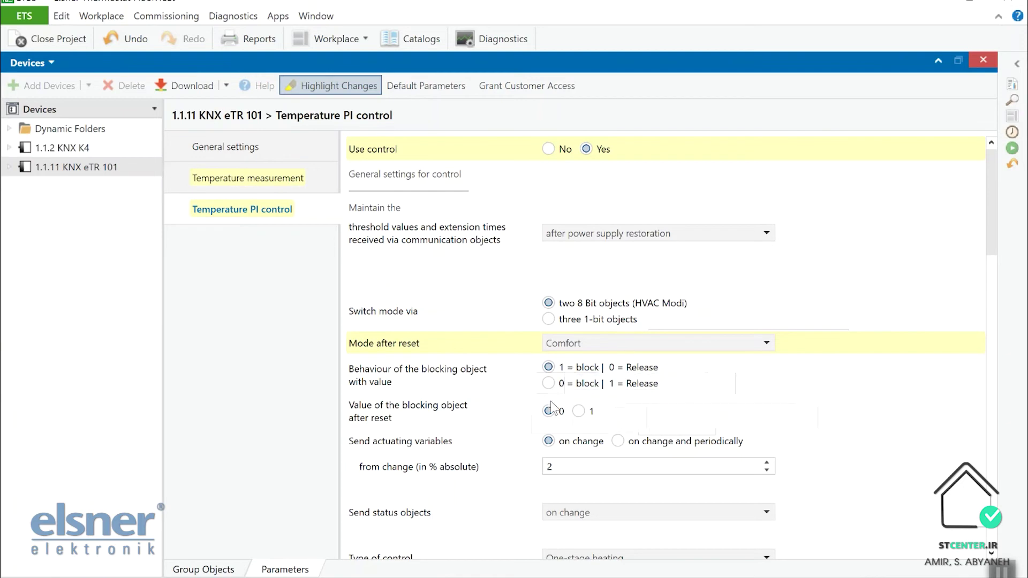
Keep Send status objects set to on change.
scroll(579, 402, down, 4)
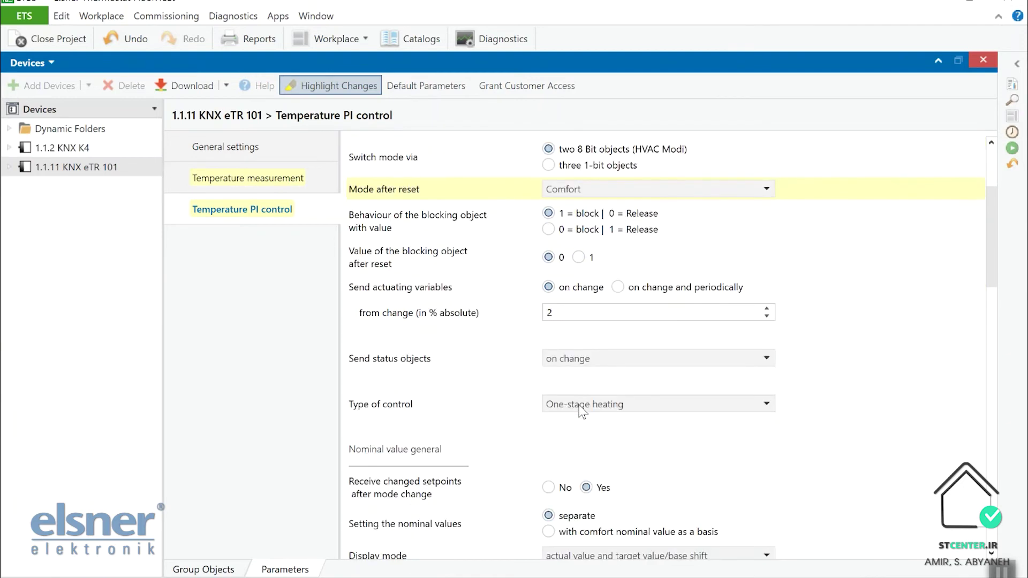
scroll(574, 405, down, 1)
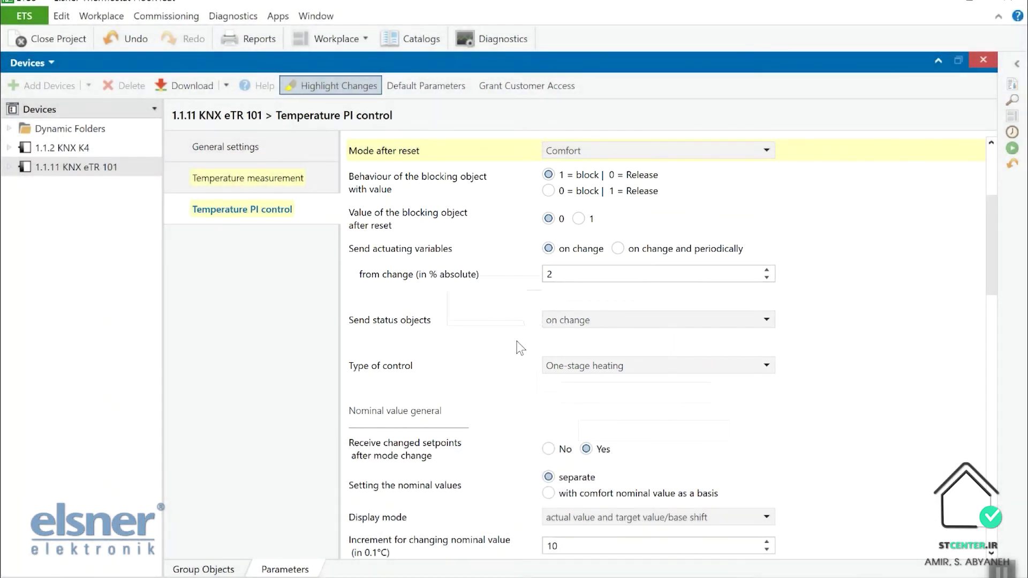
click(557, 320)
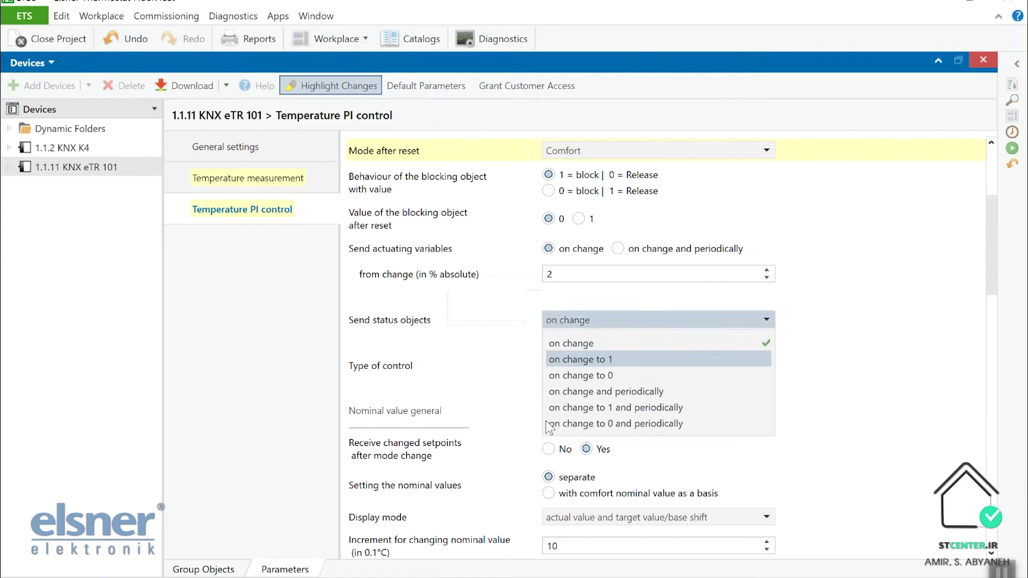
click(531, 355)
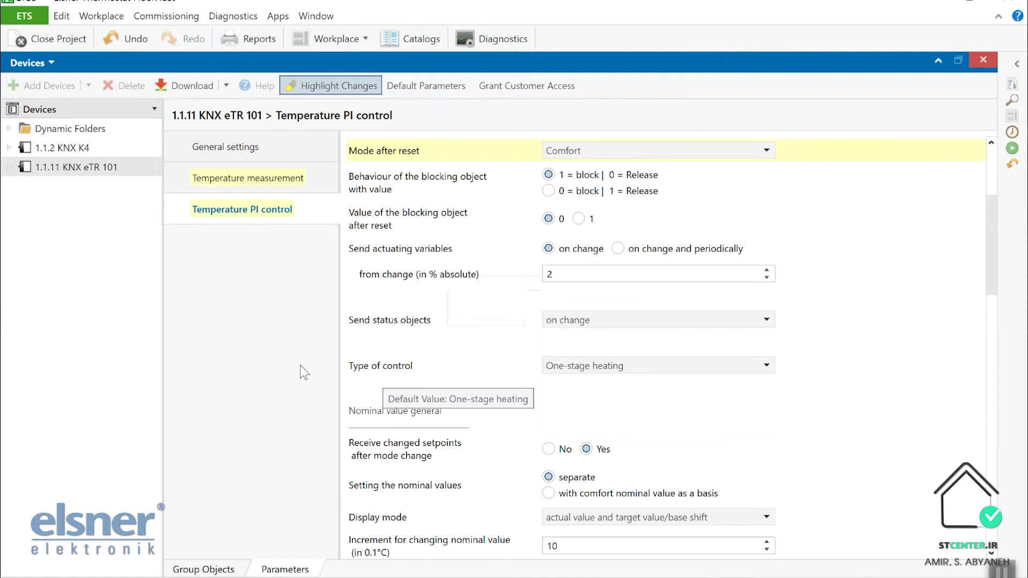
Try the Type of control options, settling on One-stage heating + one-stage cooling.
click(573, 371)
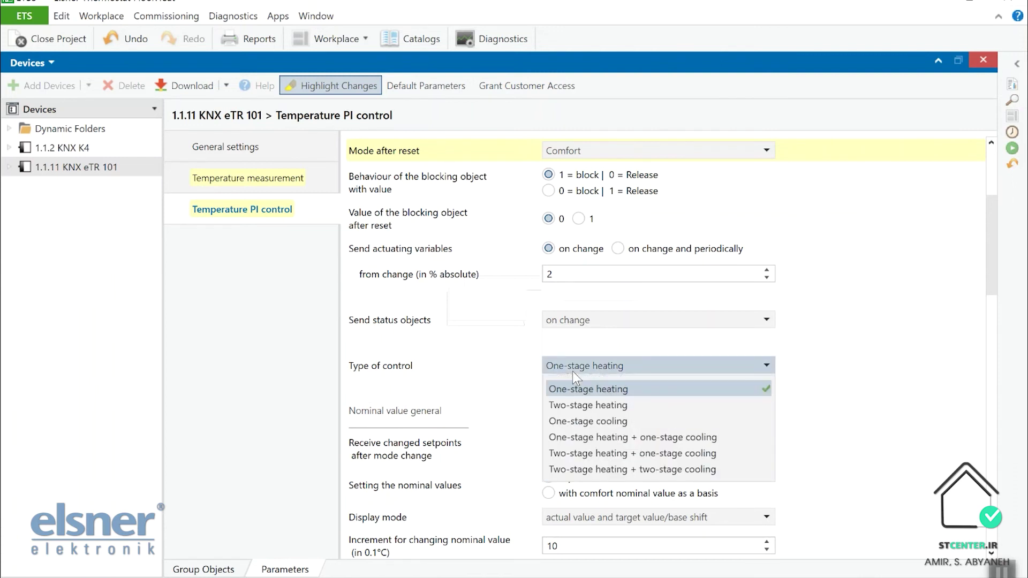
click(573, 438)
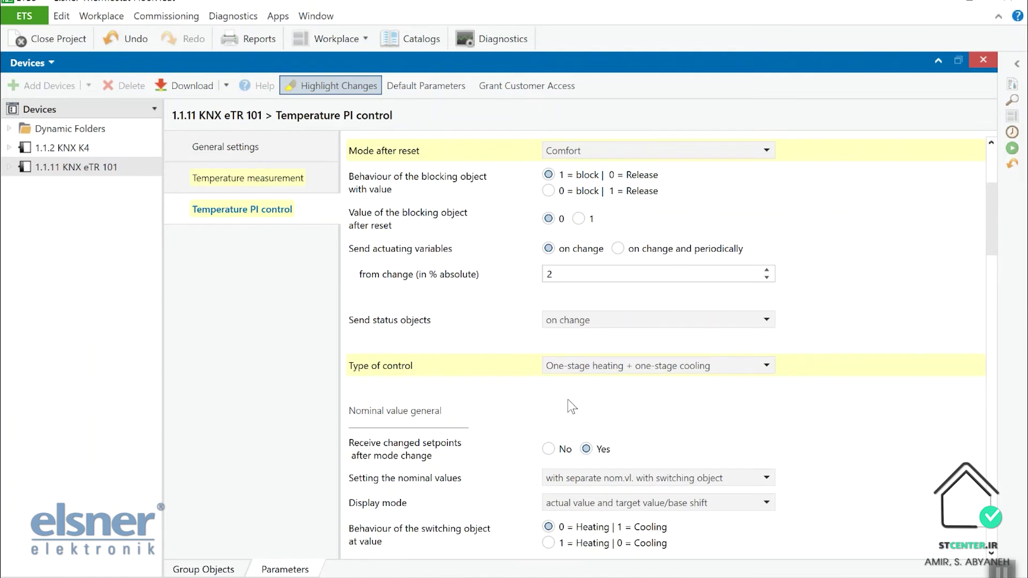
click(567, 364)
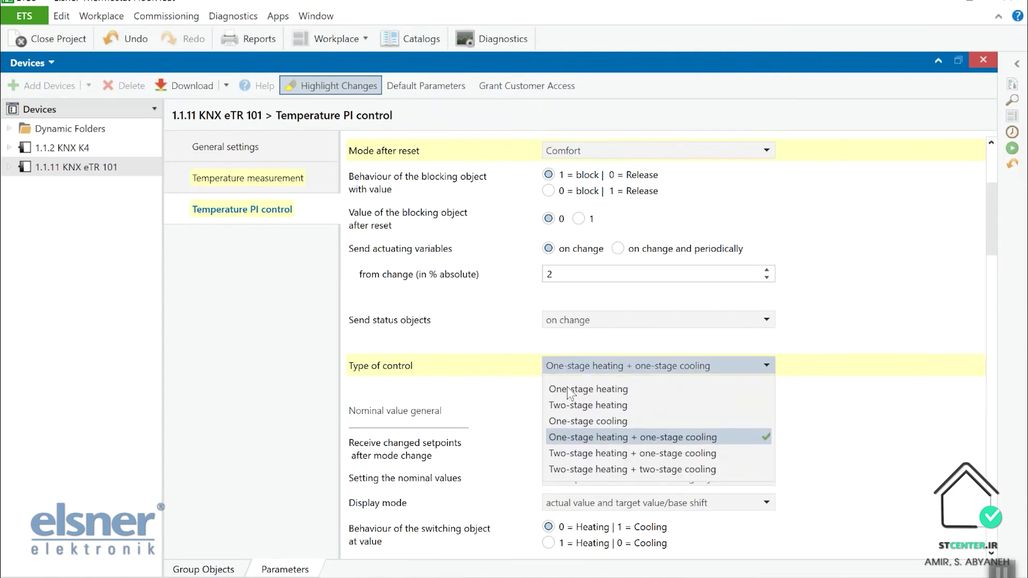
click(570, 447)
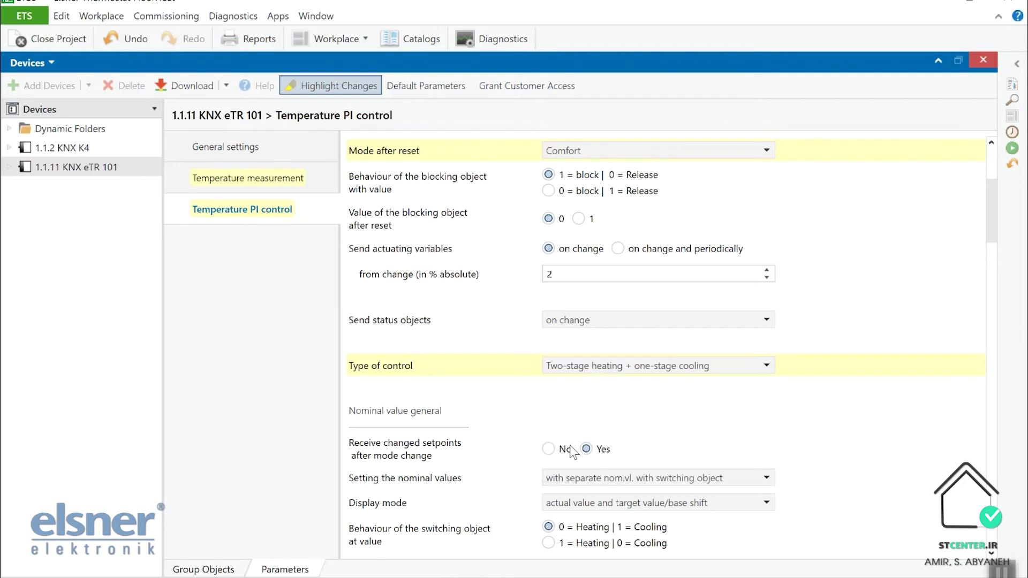
click(569, 368)
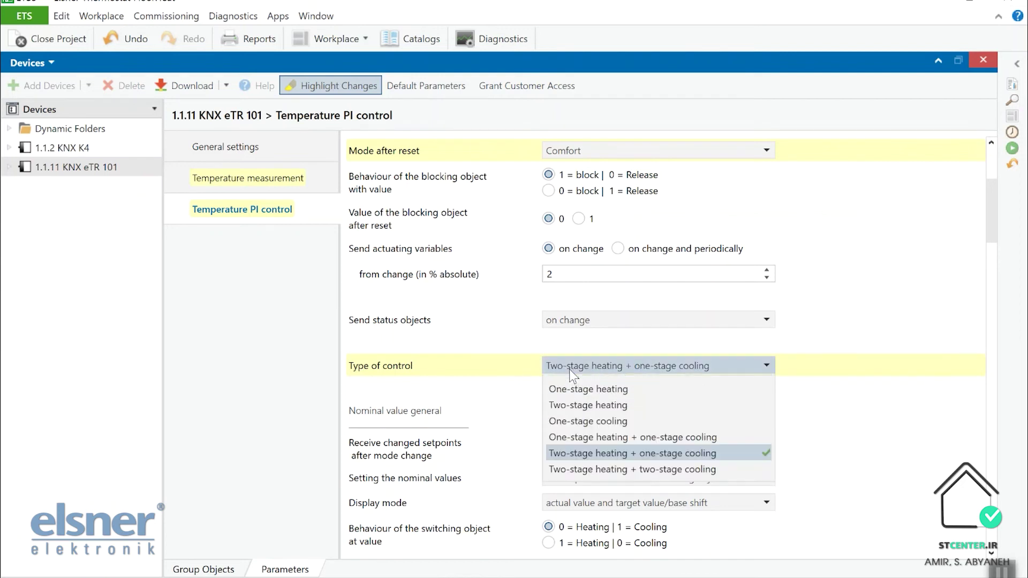
click(569, 432)
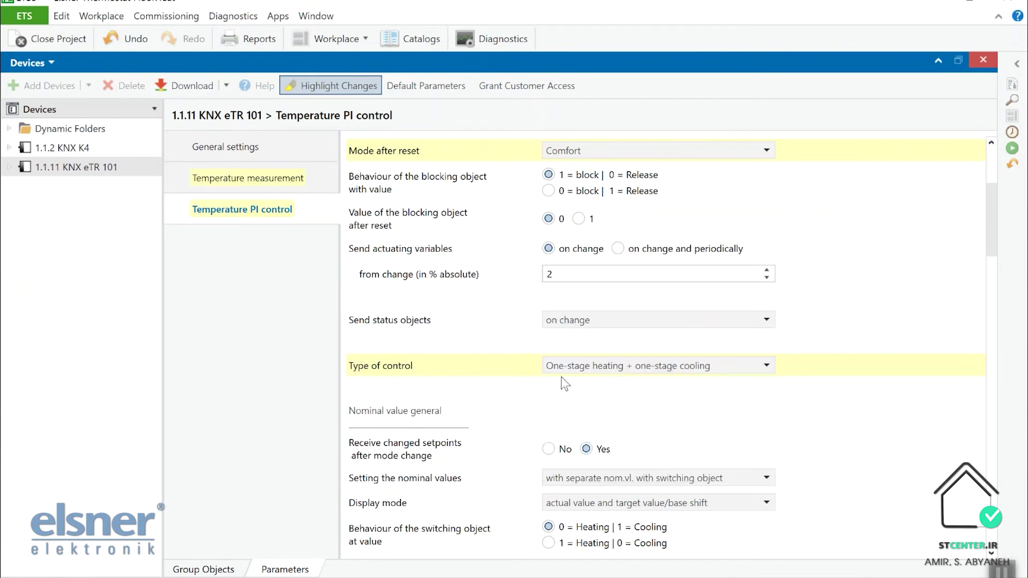
scroll(580, 387, down, 5)
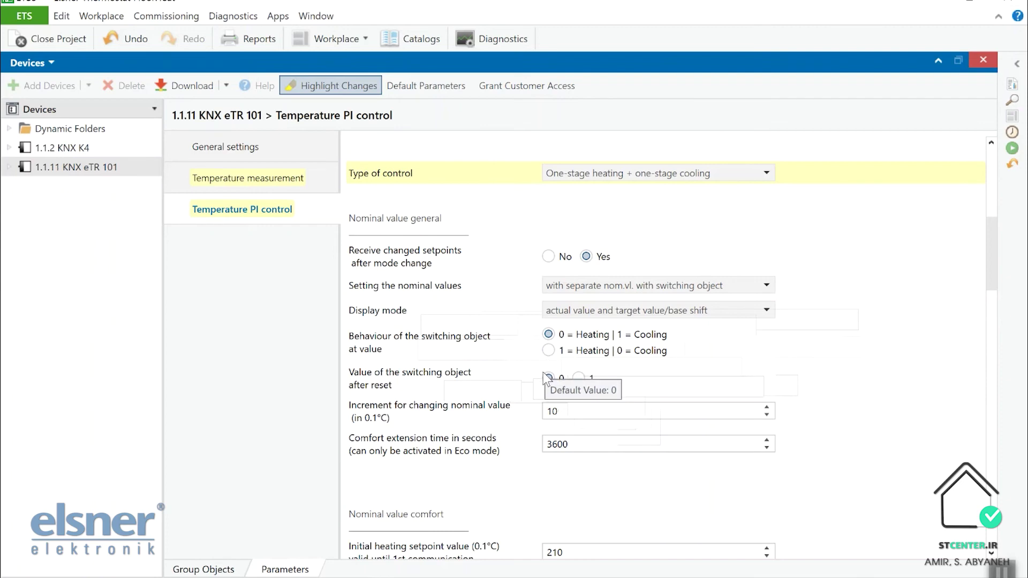
scroll(559, 365, down, 5)
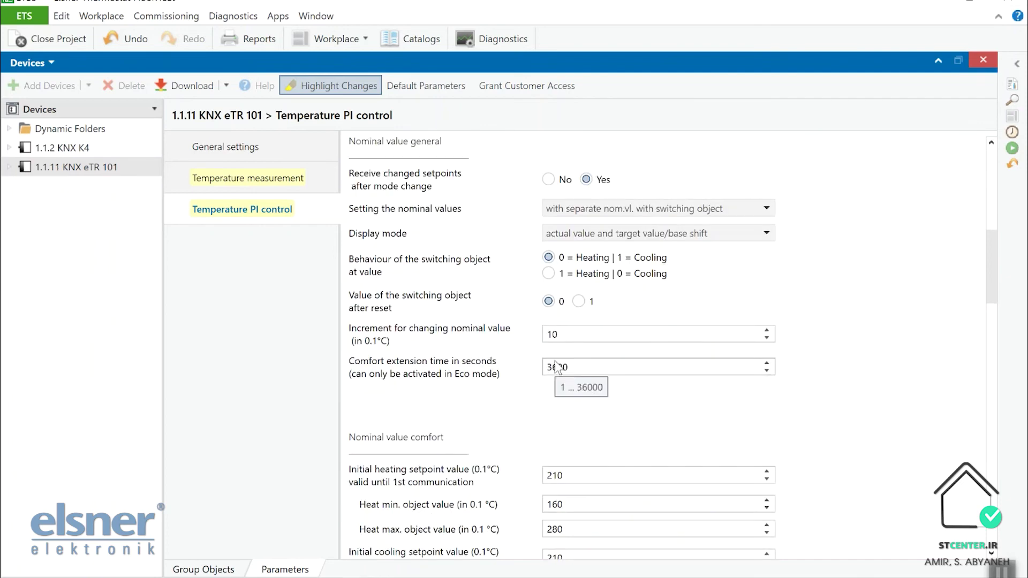
scroll(556, 362, down, 1)
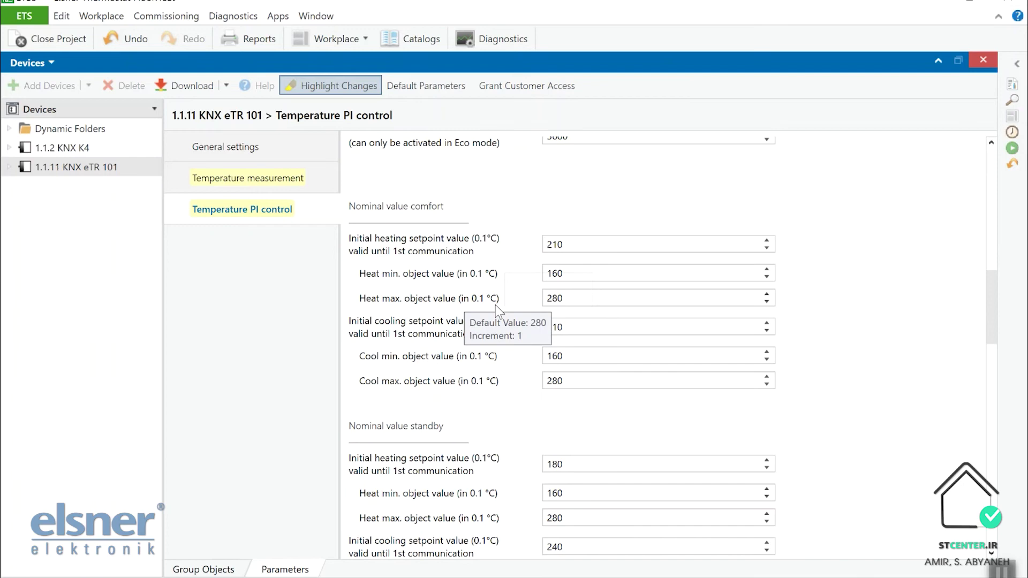
scroll(497, 304, down, 2)
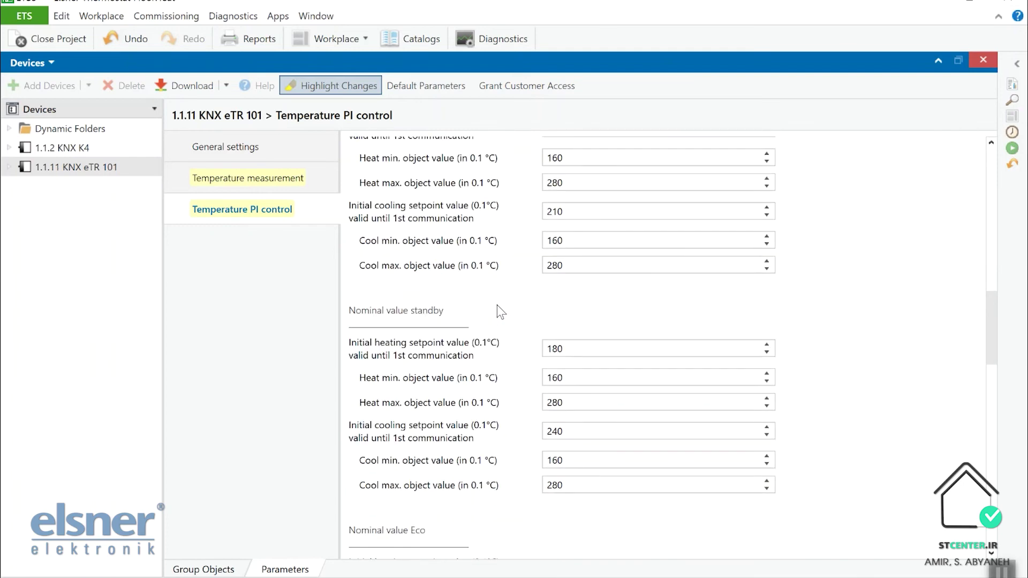
scroll(496, 304, up, 2)
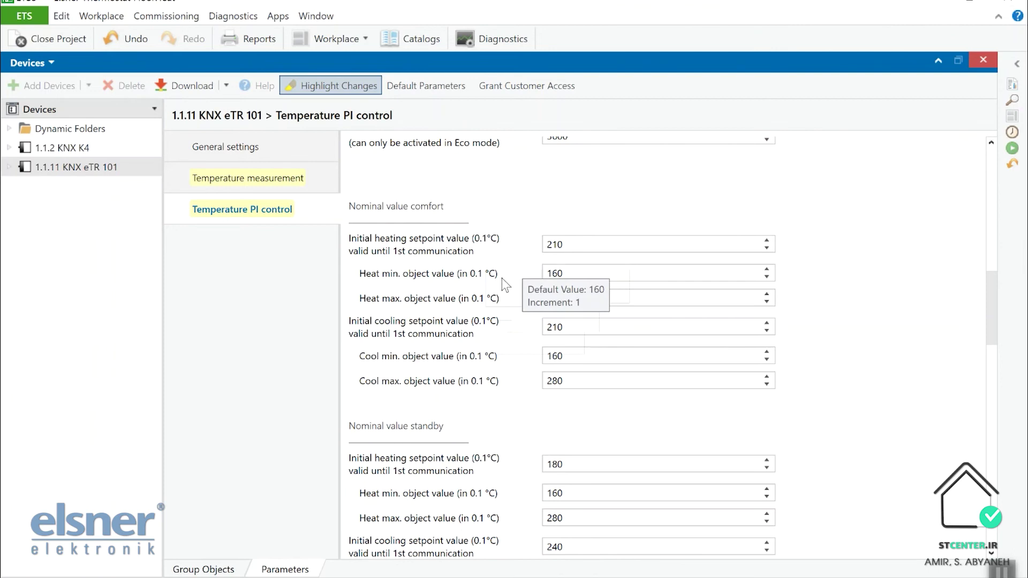
scroll(501, 283, down, 1)
scroll(500, 286, down, 4)
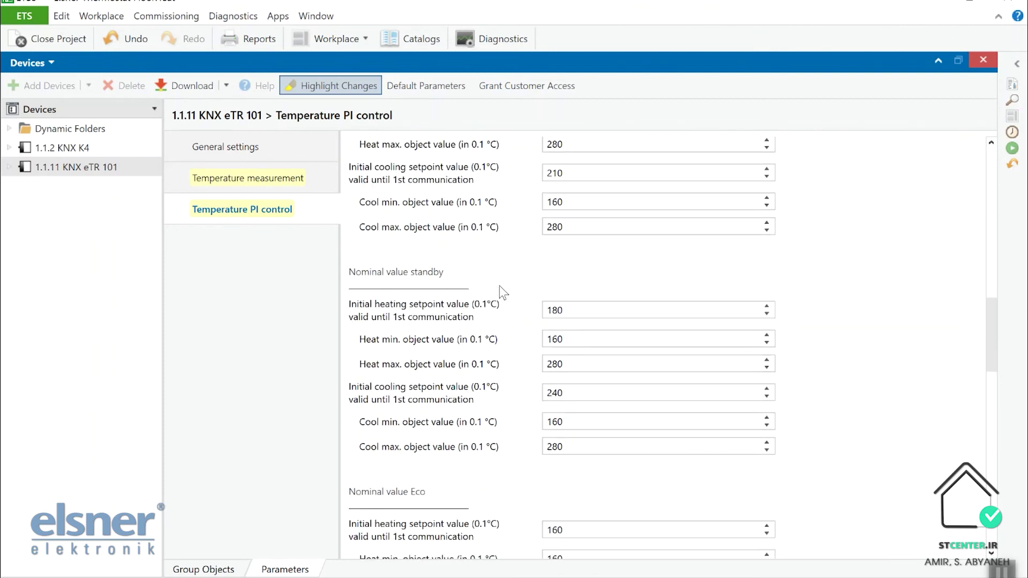
scroll(500, 284, up, 3)
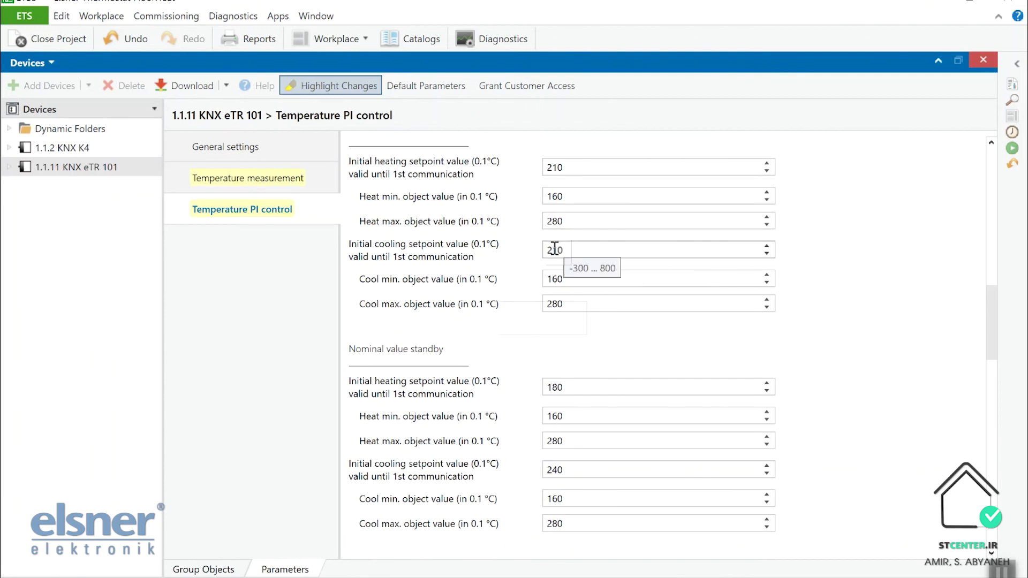
scroll(551, 259, down, 3)
scroll(552, 261, down, 11)
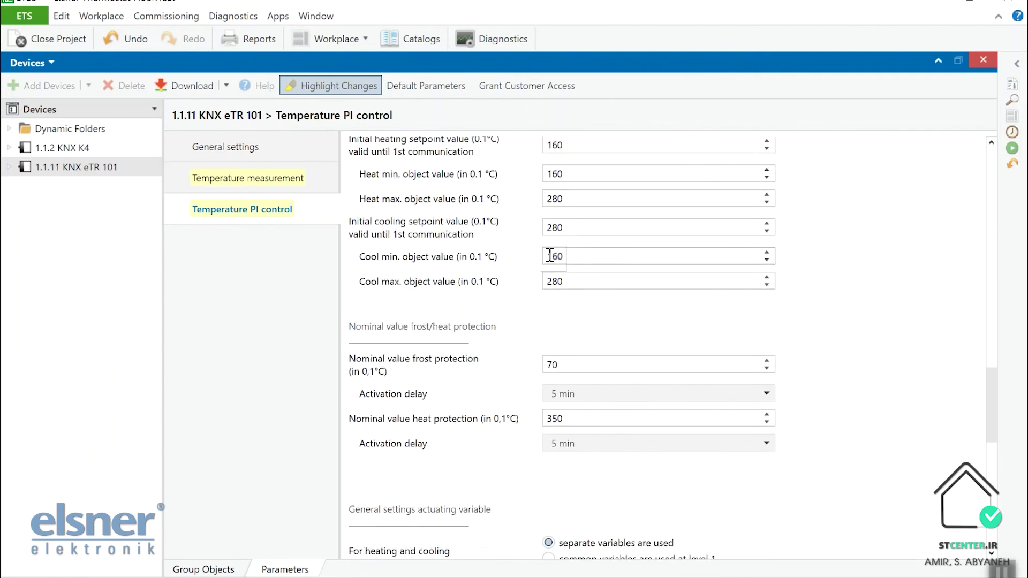
scroll(551, 261, down, 2)
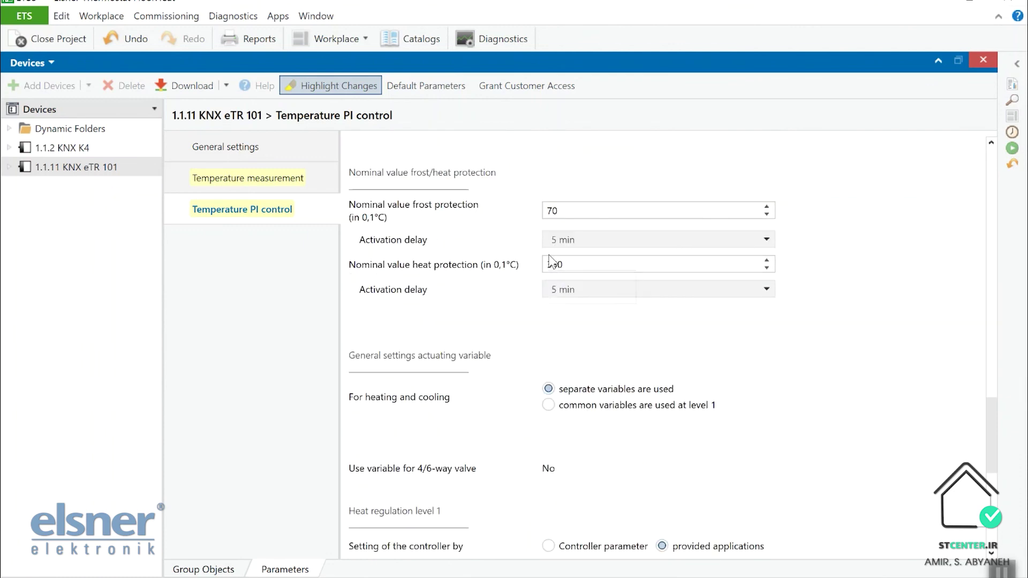
scroll(552, 263, down, 4)
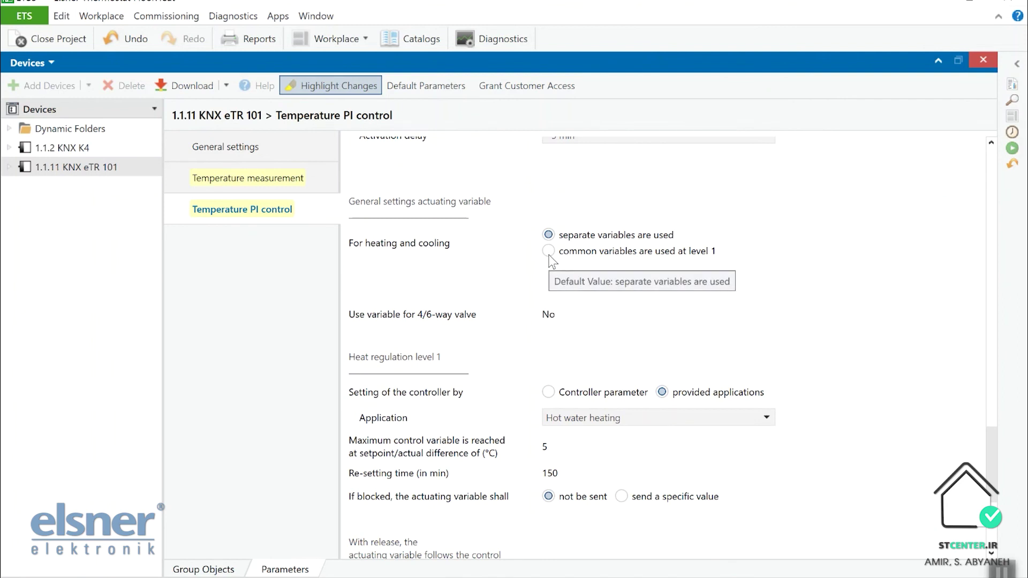
Keep heat regulation level 1 on provided applications and choose Fan convector (4 °C, 90 min).
scroll(551, 261, down, 1)
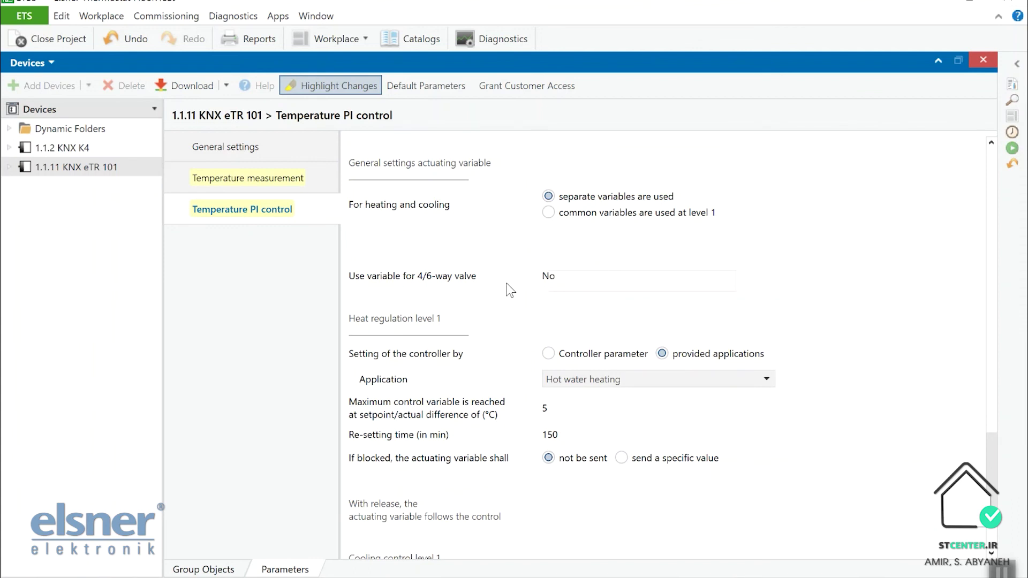
scroll(509, 306, down, 1)
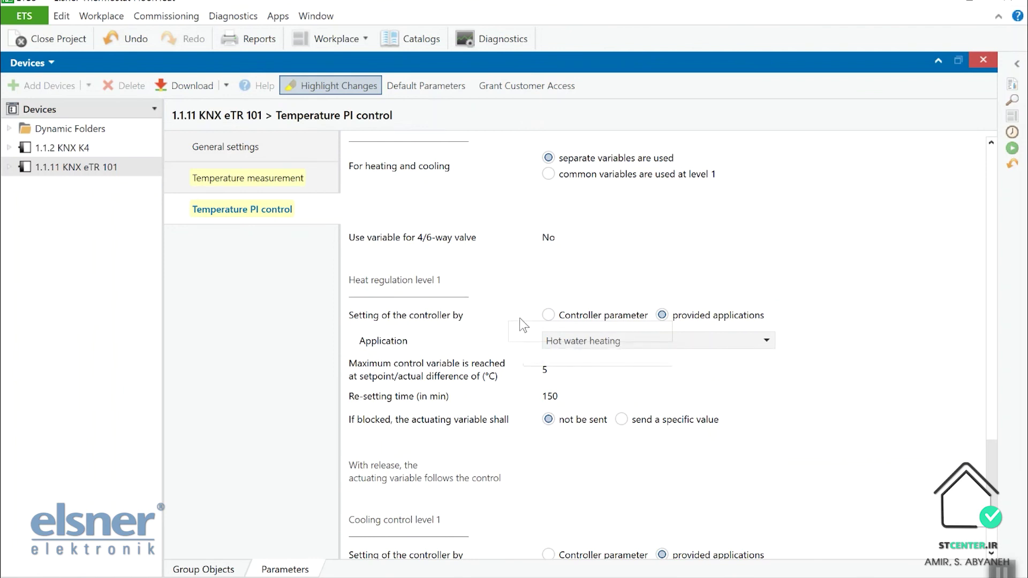
click(572, 318)
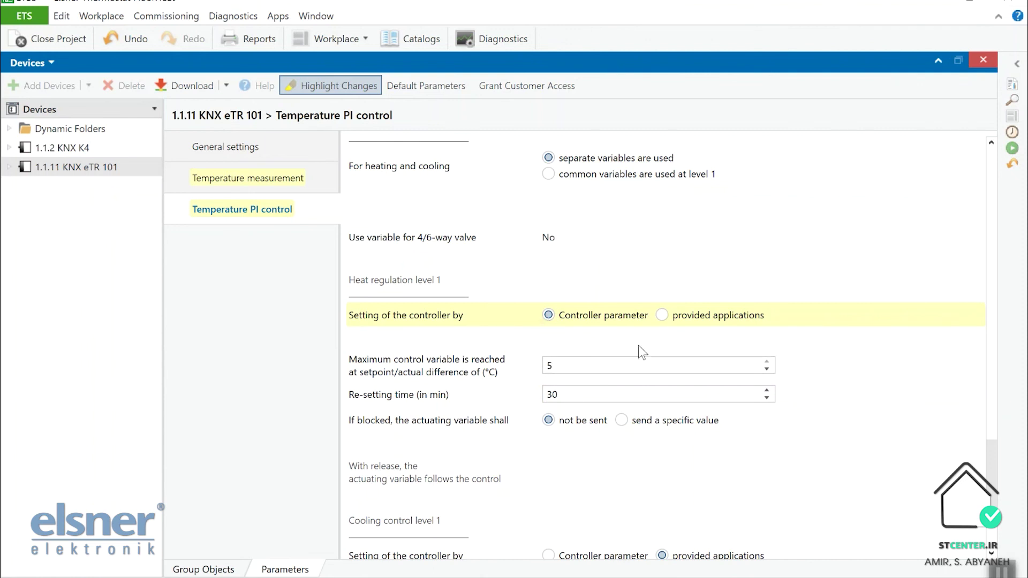
click(660, 321)
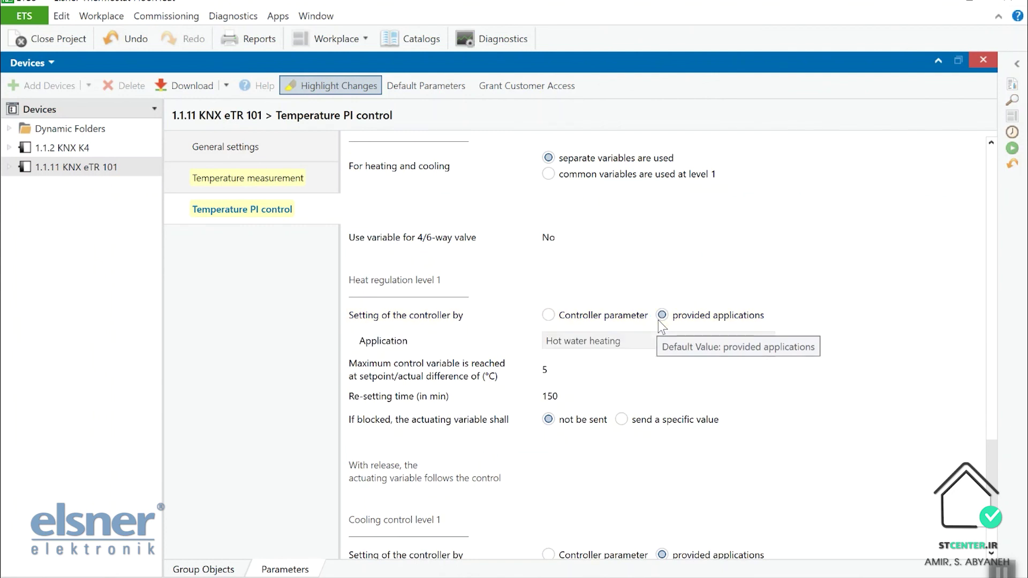
click(578, 340)
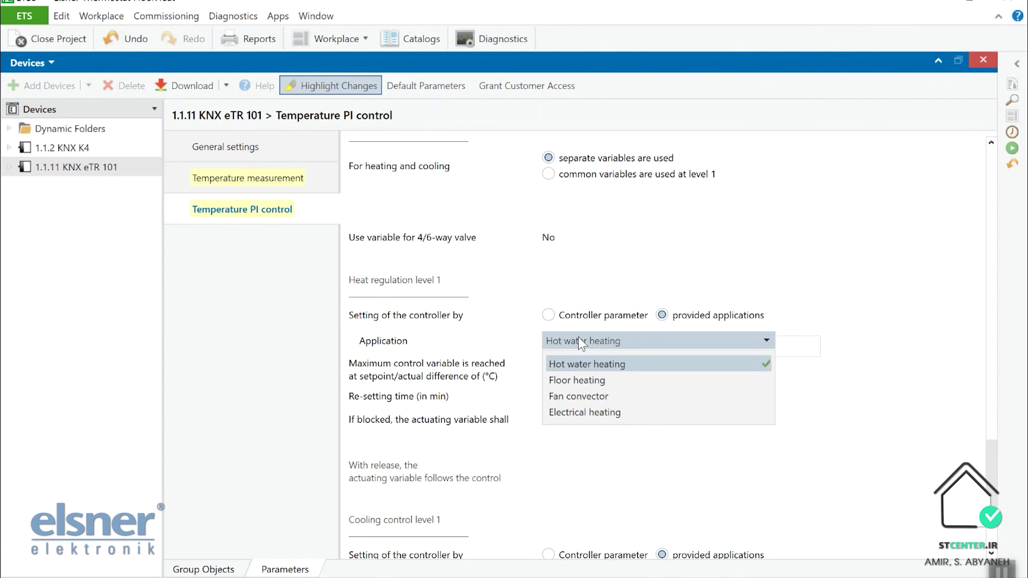
click(574, 397)
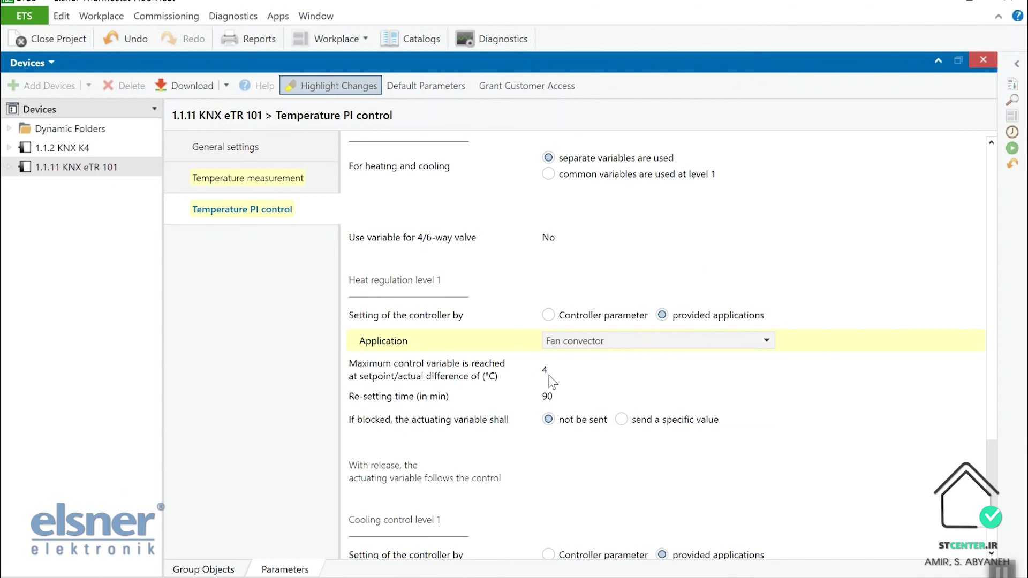
scroll(552, 380, down, 2)
Return to the General settings page via Temperature measurement, showing 5 s delay and 10 telegrams/s.
scroll(545, 381, up, 1)
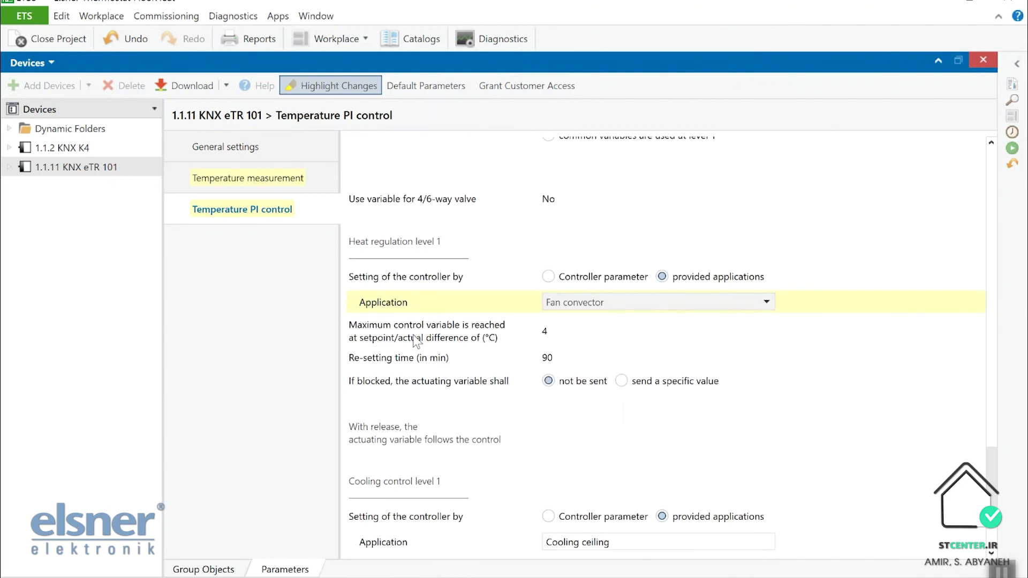
scroll(455, 336, down, 3)
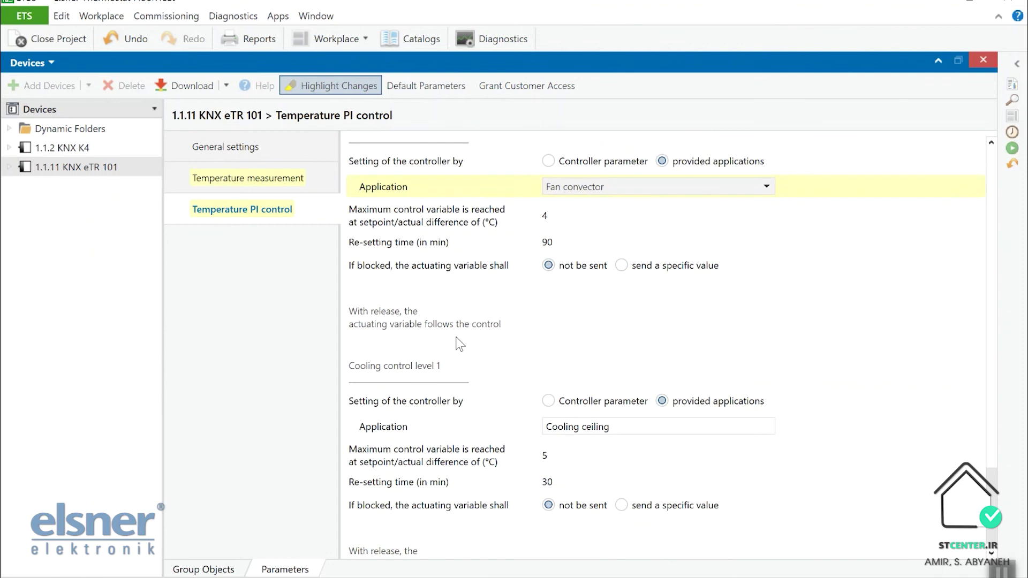
scroll(441, 397, down, 1)
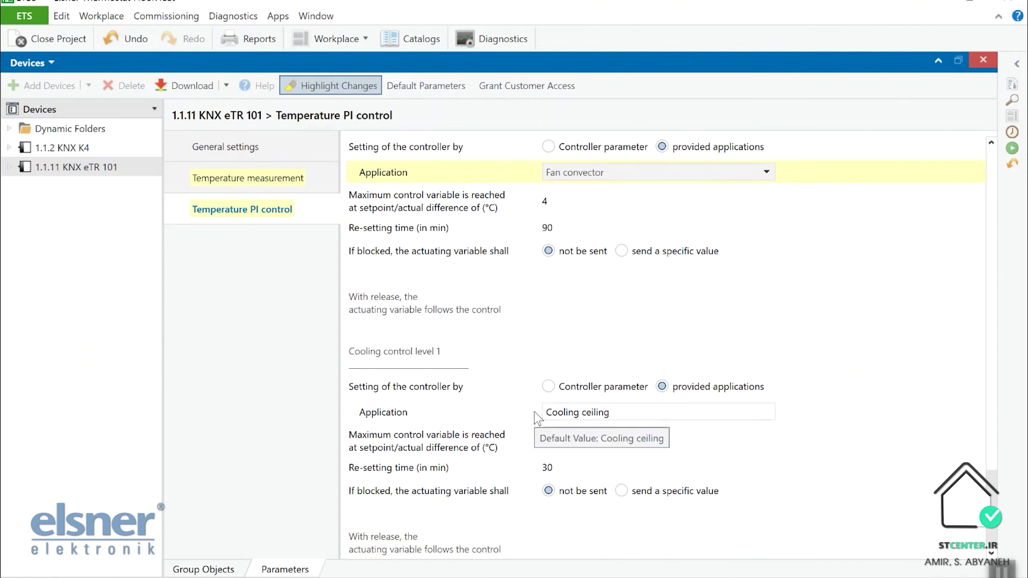
scroll(537, 417, up, 3)
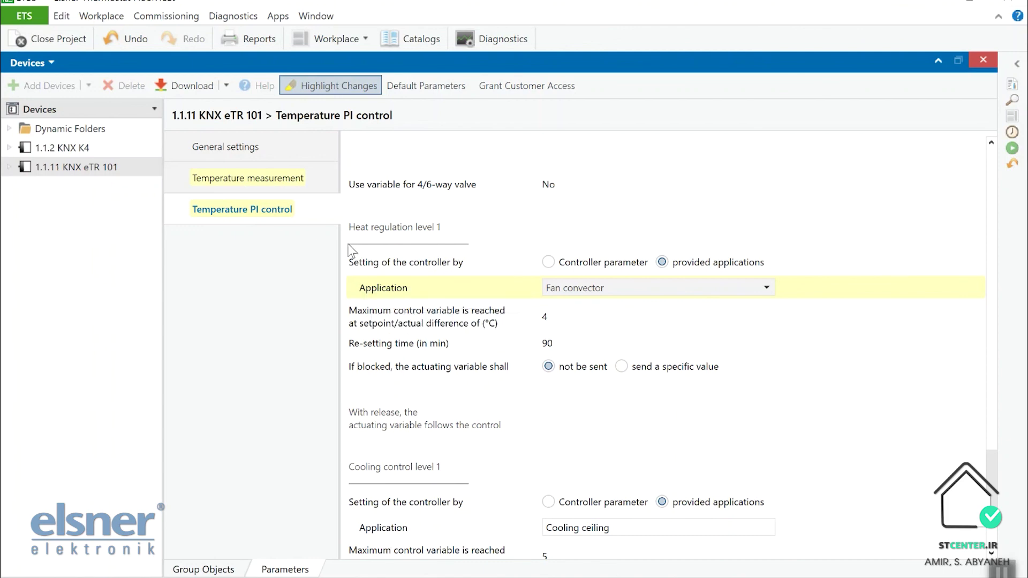
scroll(352, 250, up, 5)
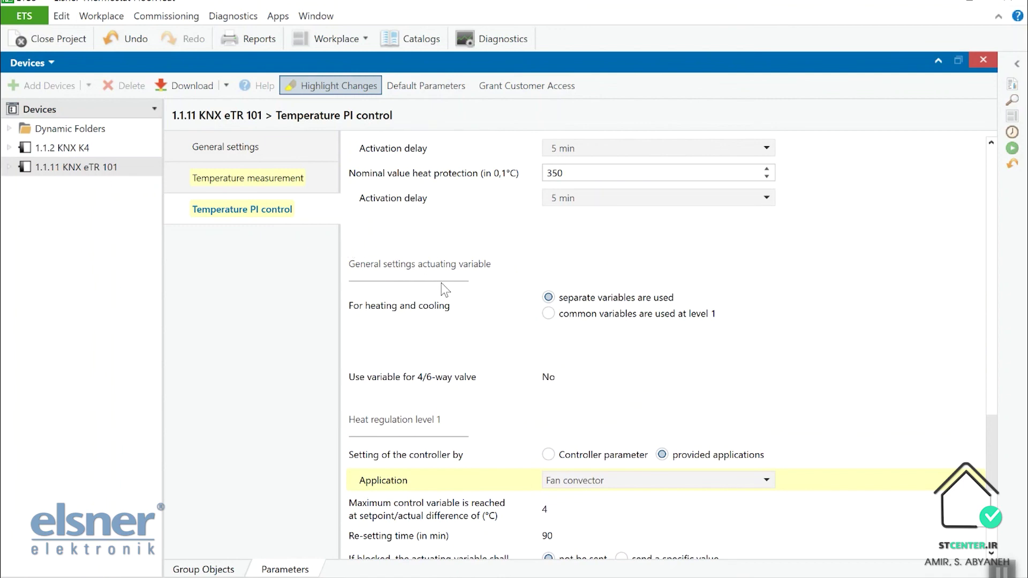
scroll(442, 283, down, 3)
scroll(441, 282, up, 3)
scroll(441, 284, up, 5)
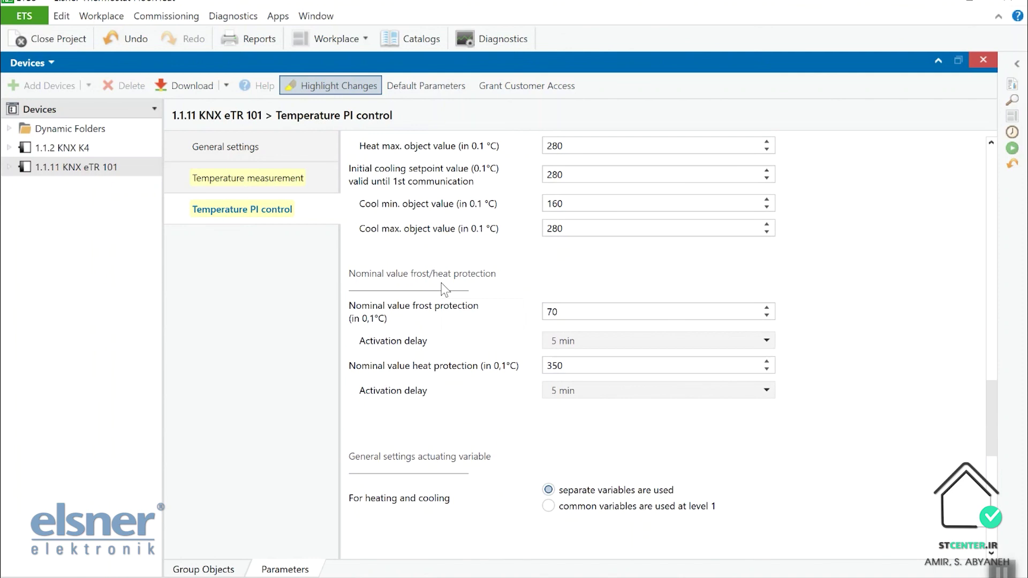
scroll(441, 283, up, 5)
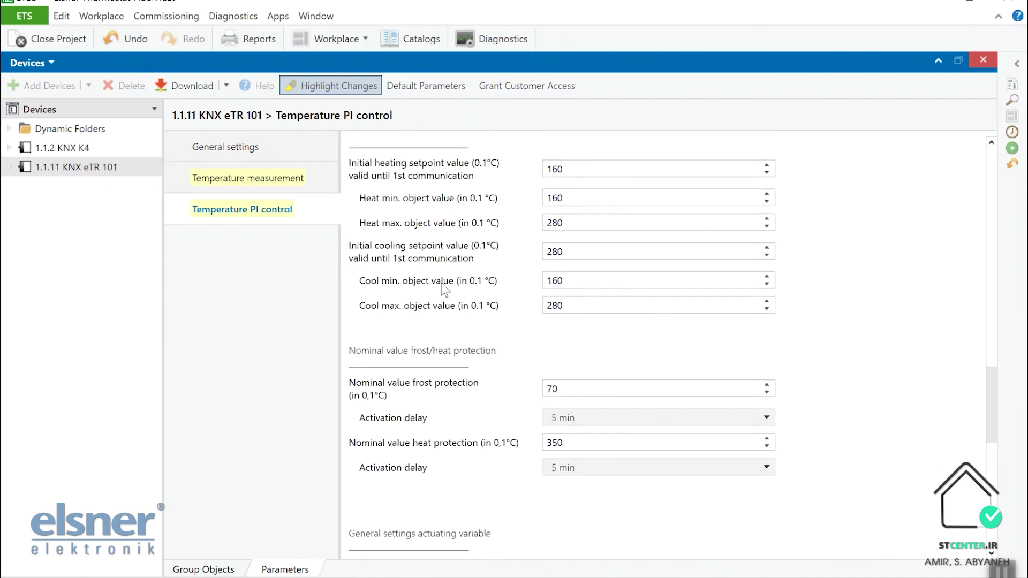
scroll(442, 289, up, 5)
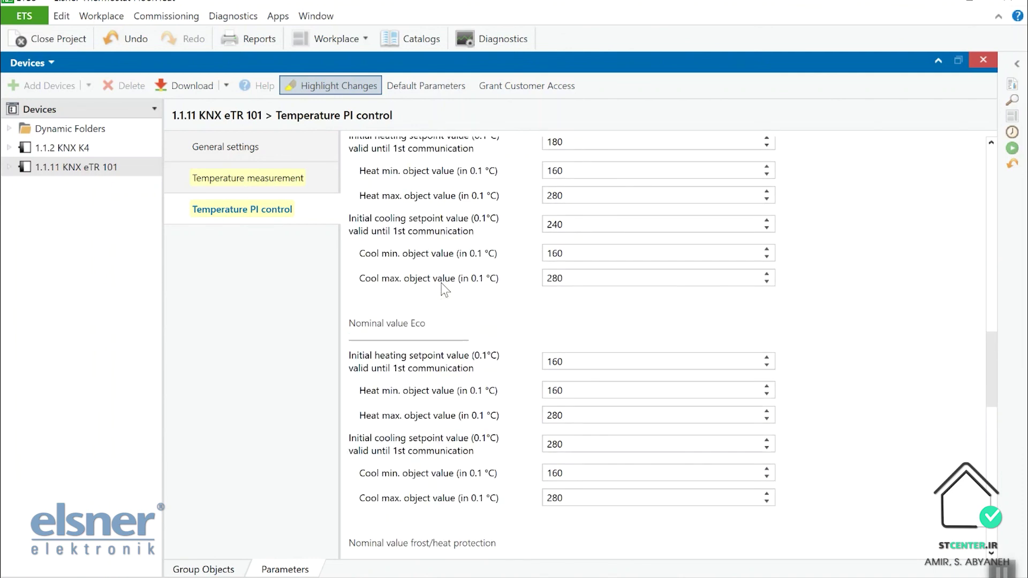
scroll(442, 289, up, 7)
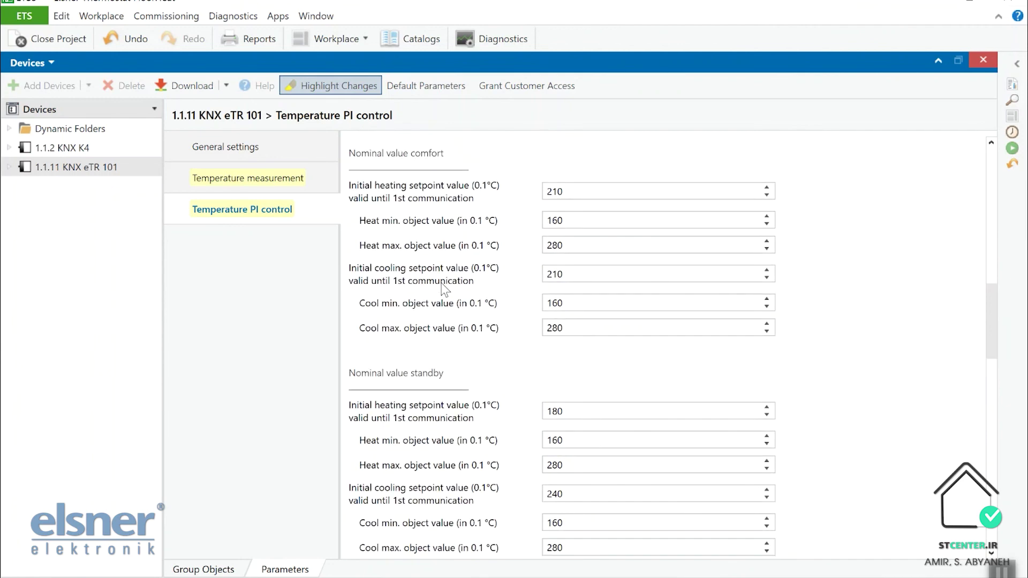
scroll(441, 283, up, 7)
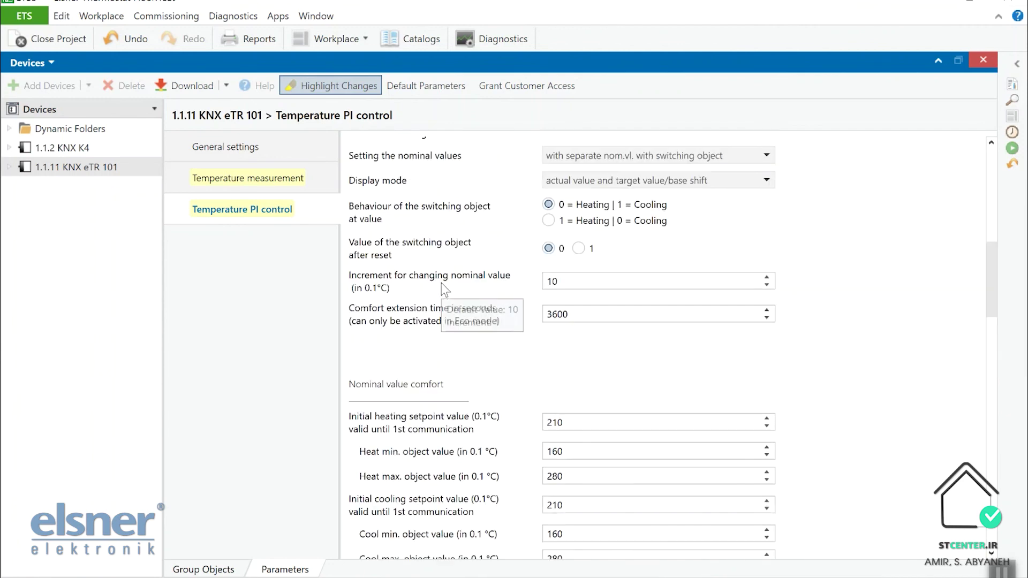
scroll(441, 283, up, 6)
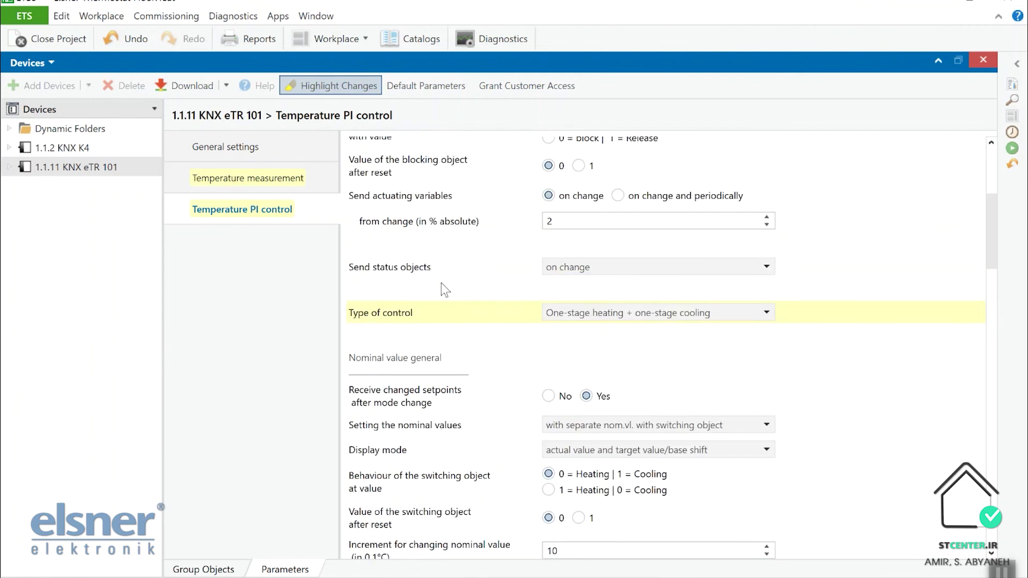
scroll(441, 283, up, 3)
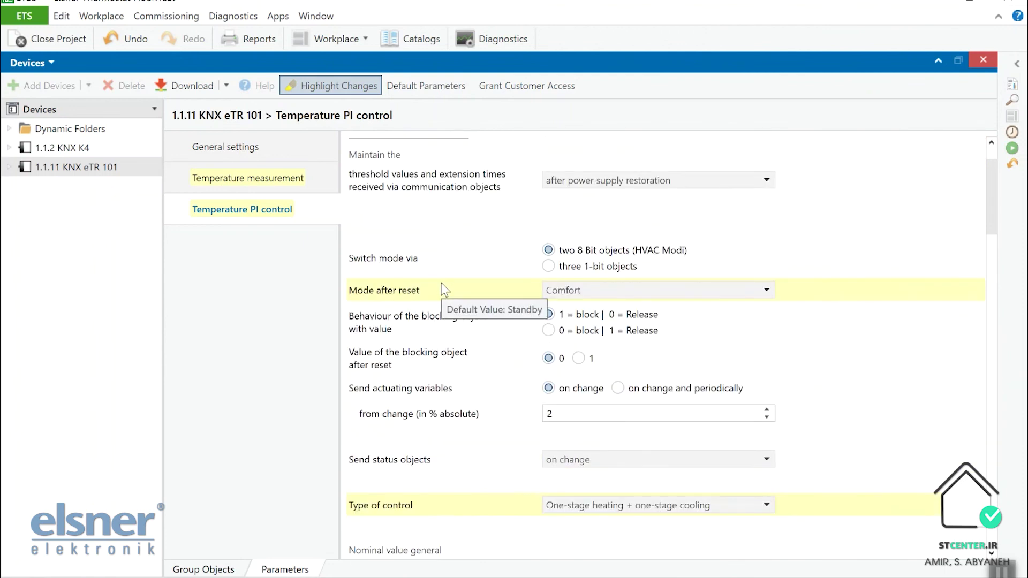
click(275, 166)
click(275, 161)
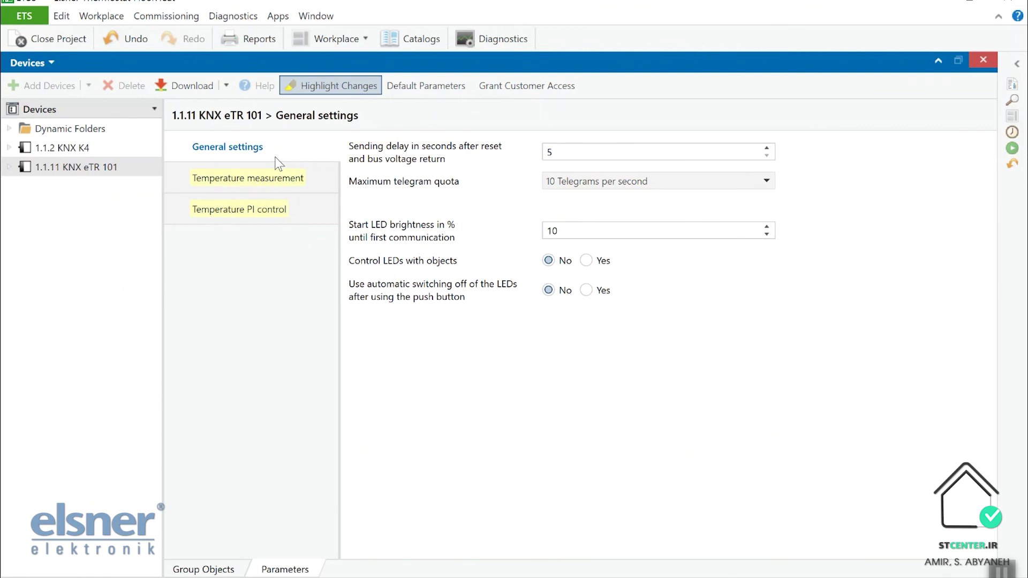